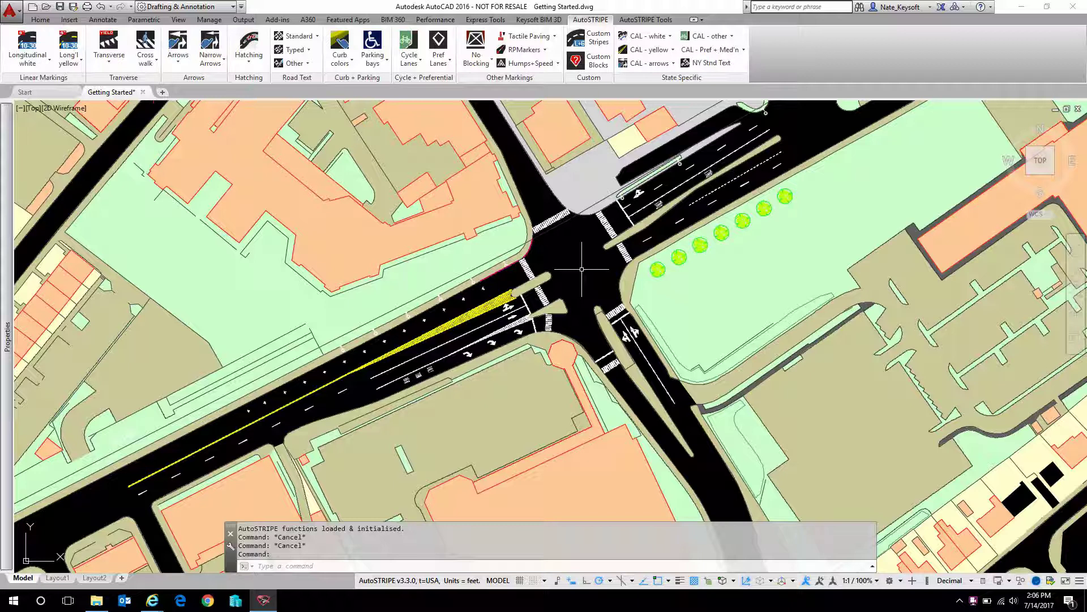
# - Zoom in on the intersection and switch to the AutoSTRIPE Tools ribbon tab
pyautogui.scroll(2, 502, 320)
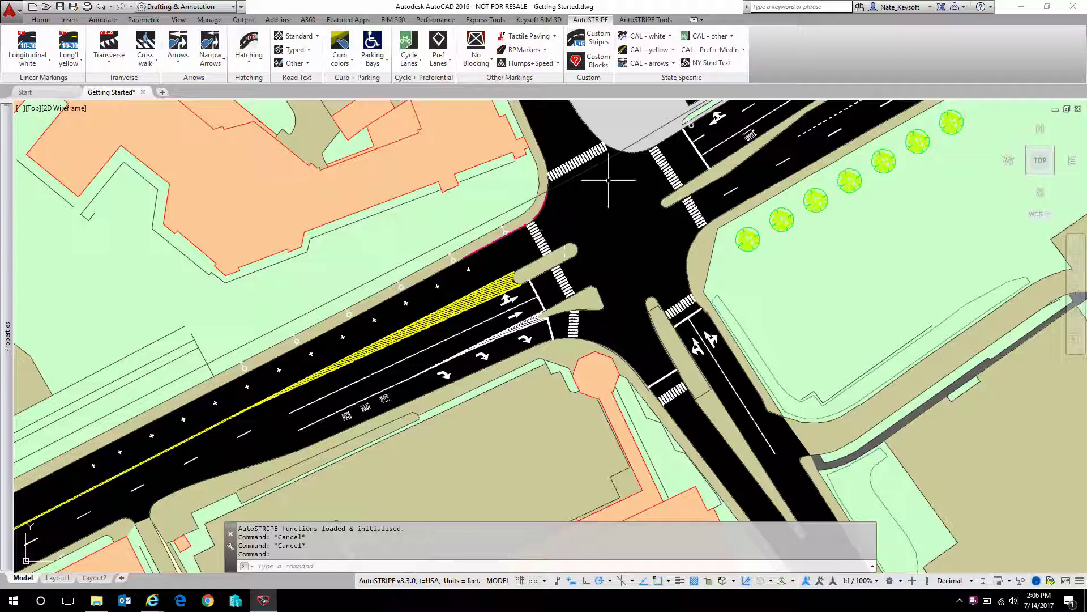
pyautogui.click(644, 23)
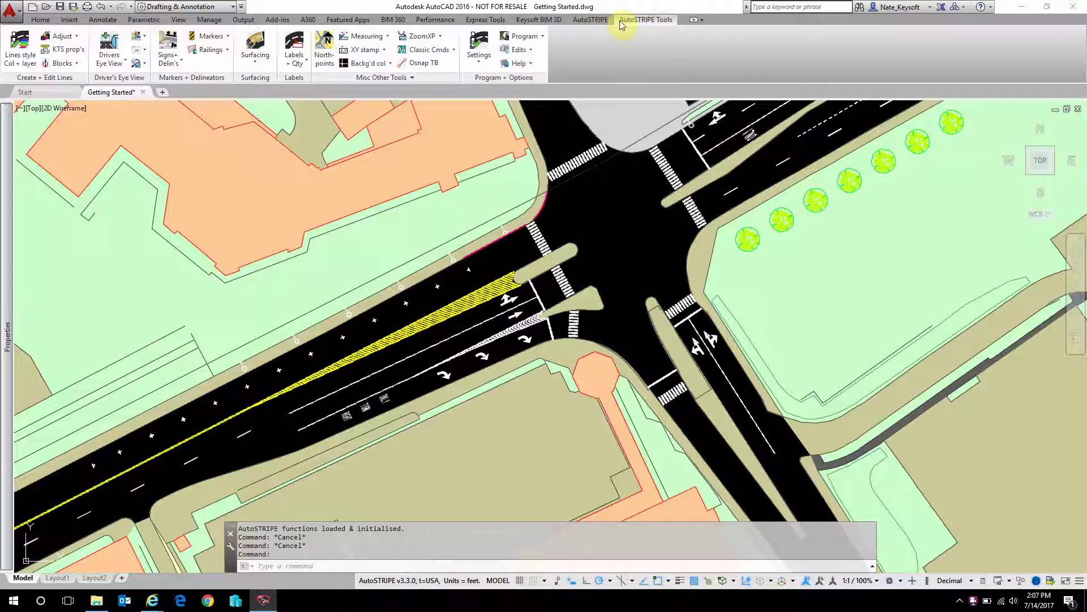
# - Start Label Items from the Labels + Qty dropdown on the AutoSTRIPE Tools tab
pyautogui.click(592, 20)
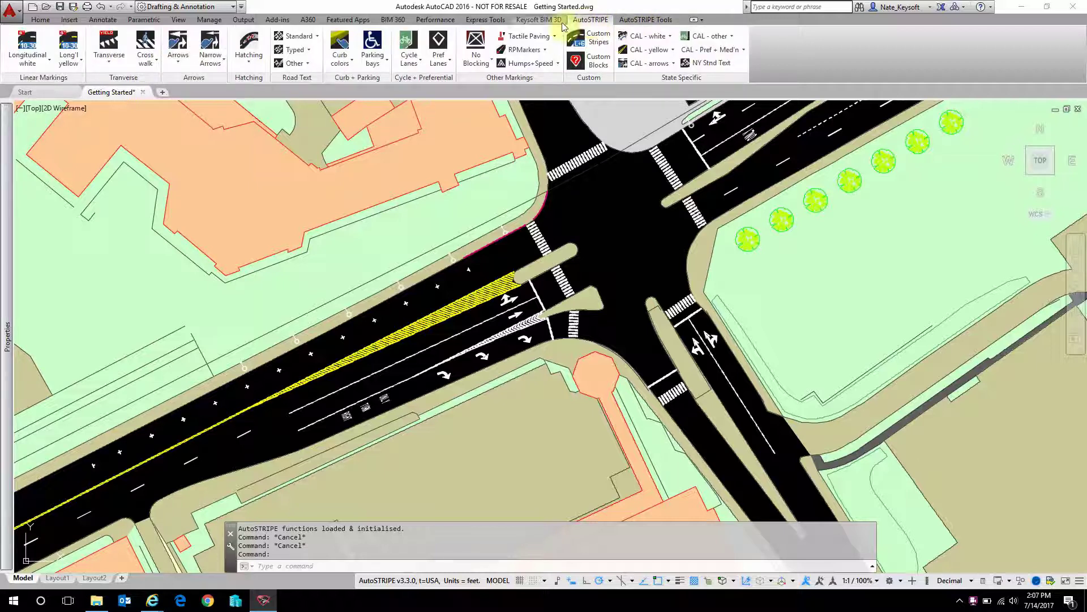
pyautogui.click(634, 22)
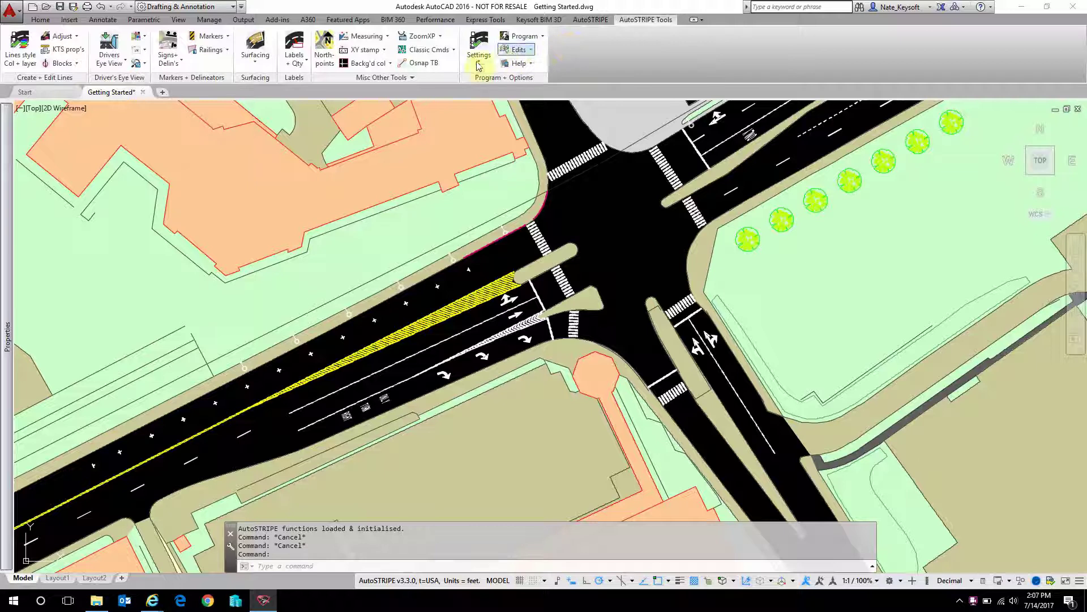
pyautogui.click(298, 65)
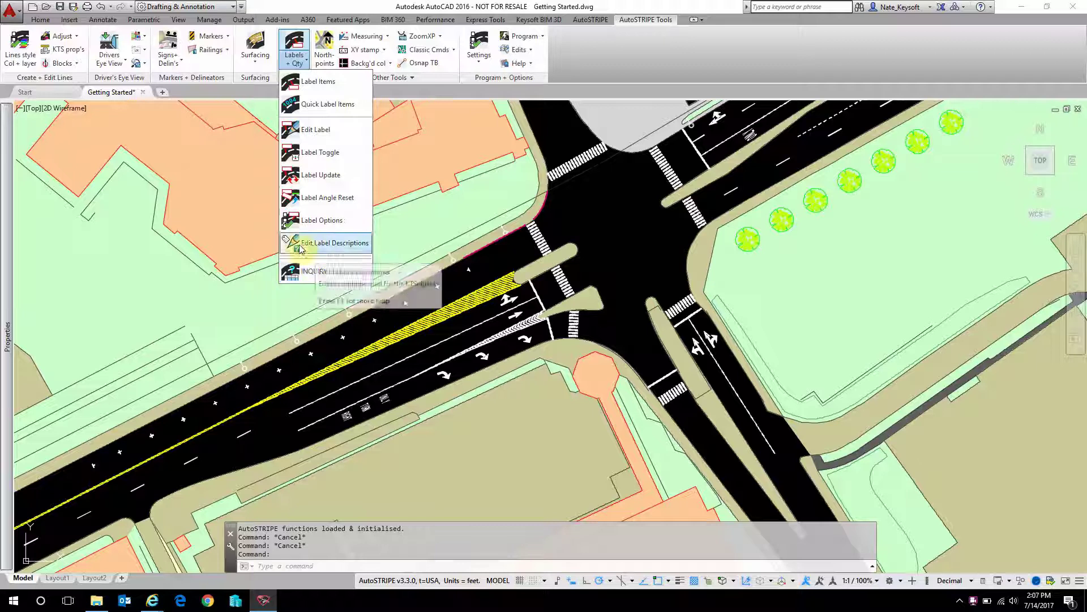
pyautogui.click(319, 82)
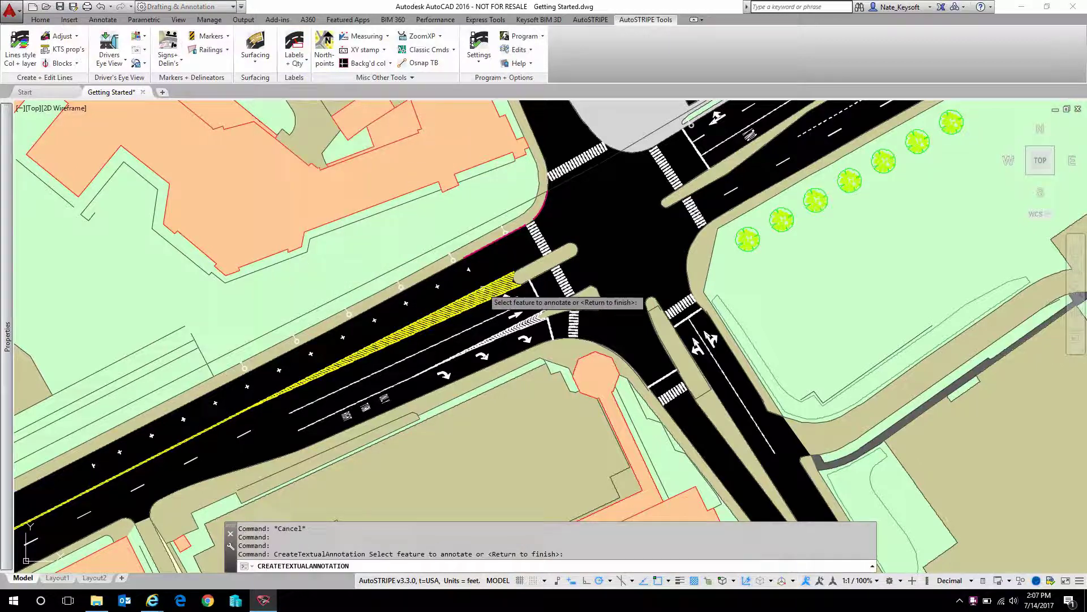
# - Add leader labels to the yellow offside hatch and the parking-bay kerbline
pyautogui.scroll(4, 482, 288)
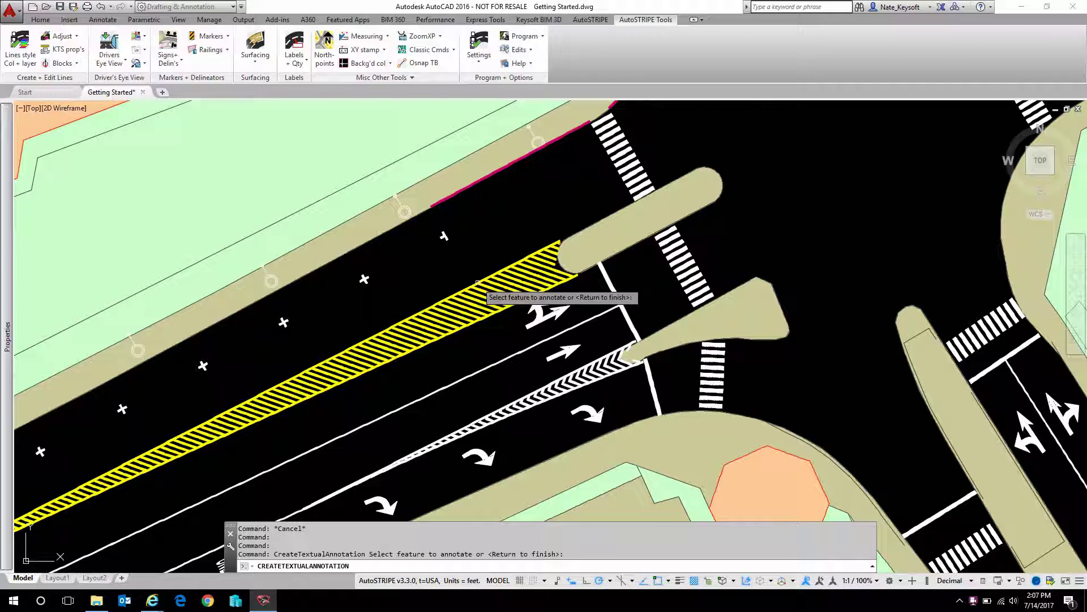
pyautogui.click(481, 287)
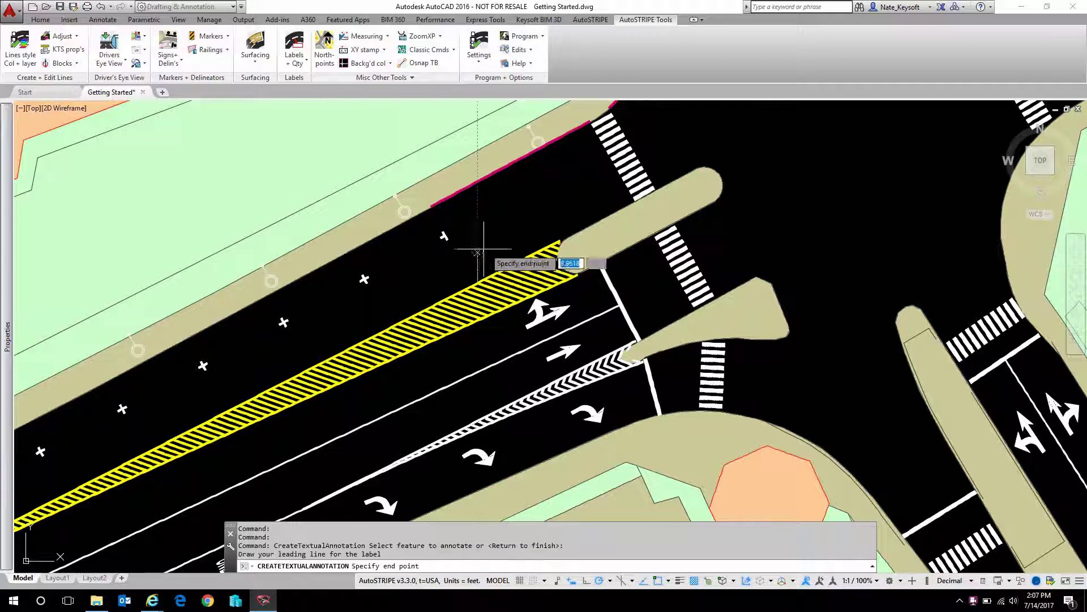
pyautogui.scroll(4, 486, 235)
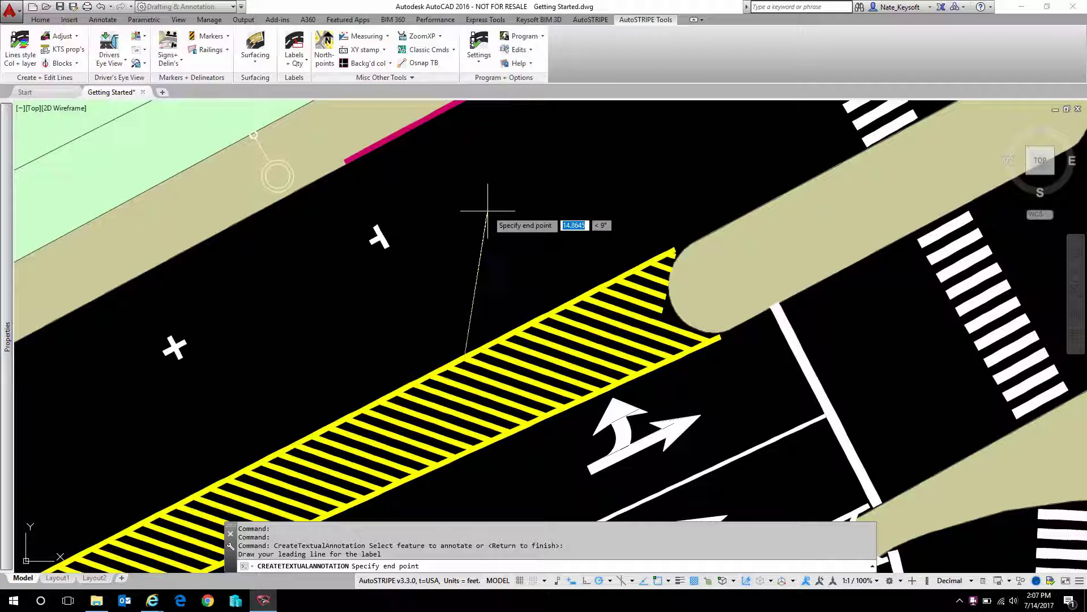
pyautogui.click(487, 208)
pyautogui.scroll(-4, 587, 128)
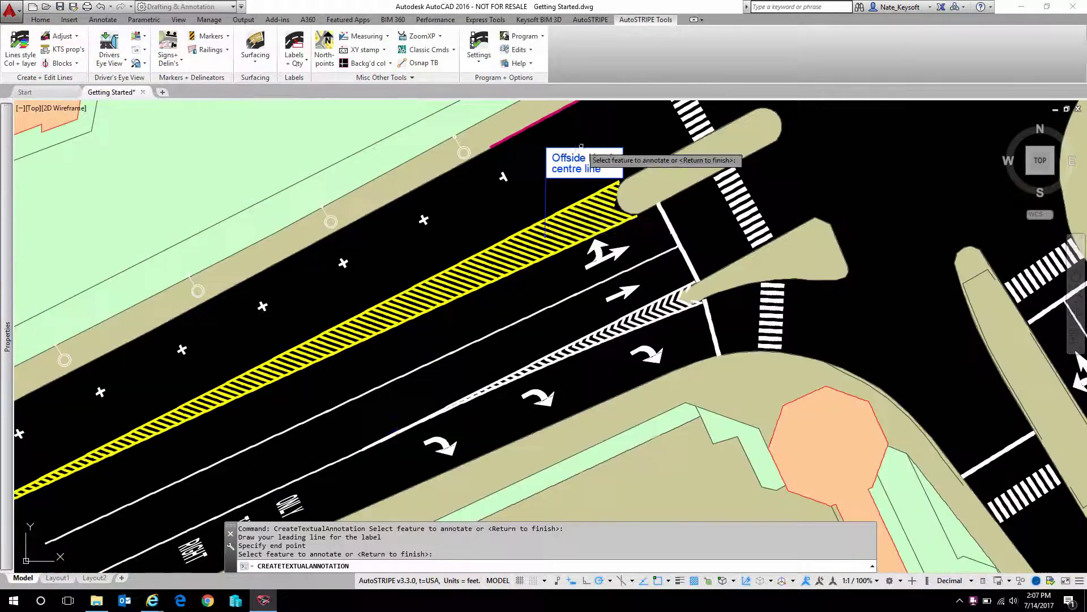
pyautogui.click(426, 219)
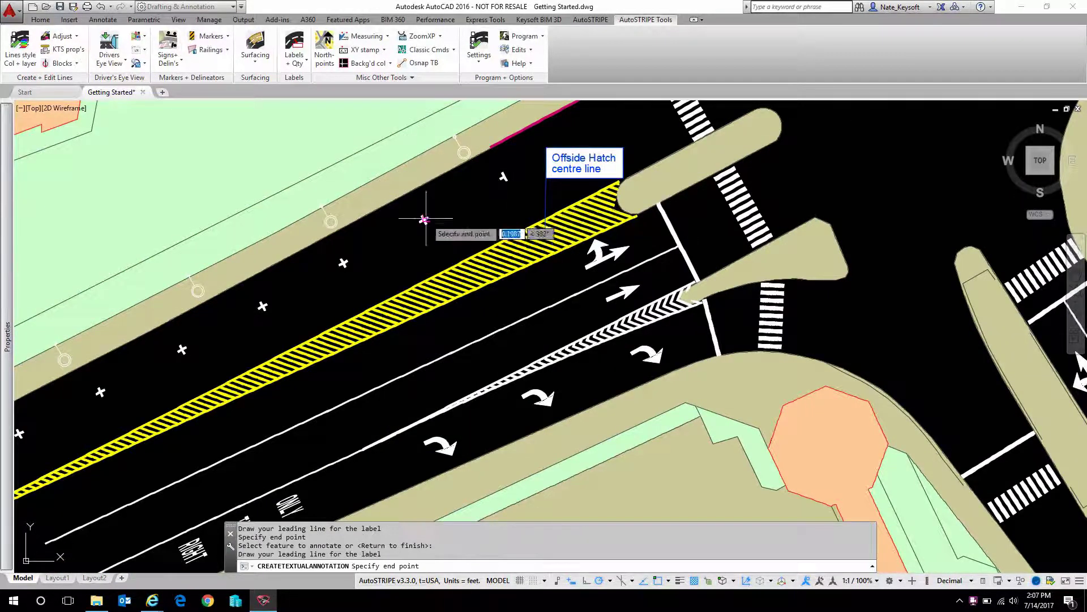
pyautogui.scroll(-3, 422, 193)
pyautogui.scroll(2, 405, 170)
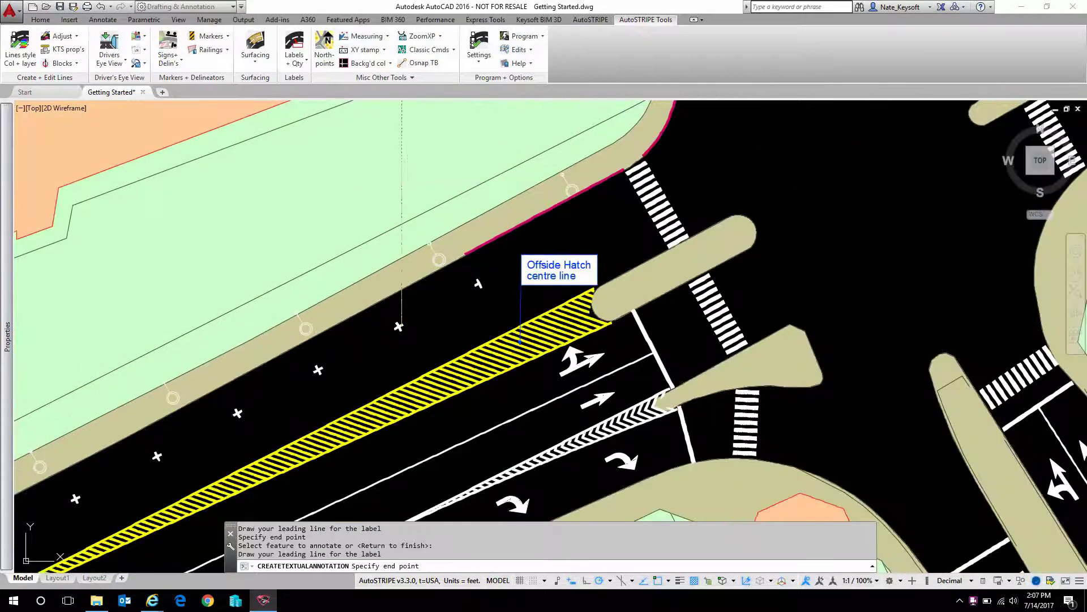
pyautogui.click(401, 180)
pyautogui.scroll(-2, 411, 317)
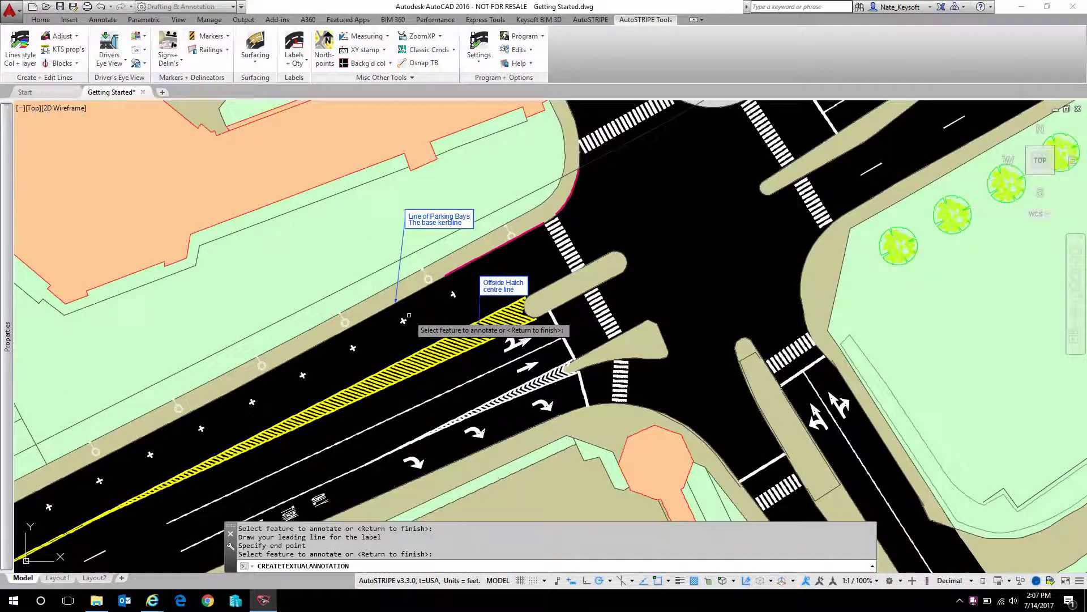
# - Label the upper and second zebra crossings, then finish labelling and centre the view
pyautogui.click(571, 253)
pyautogui.click(614, 205)
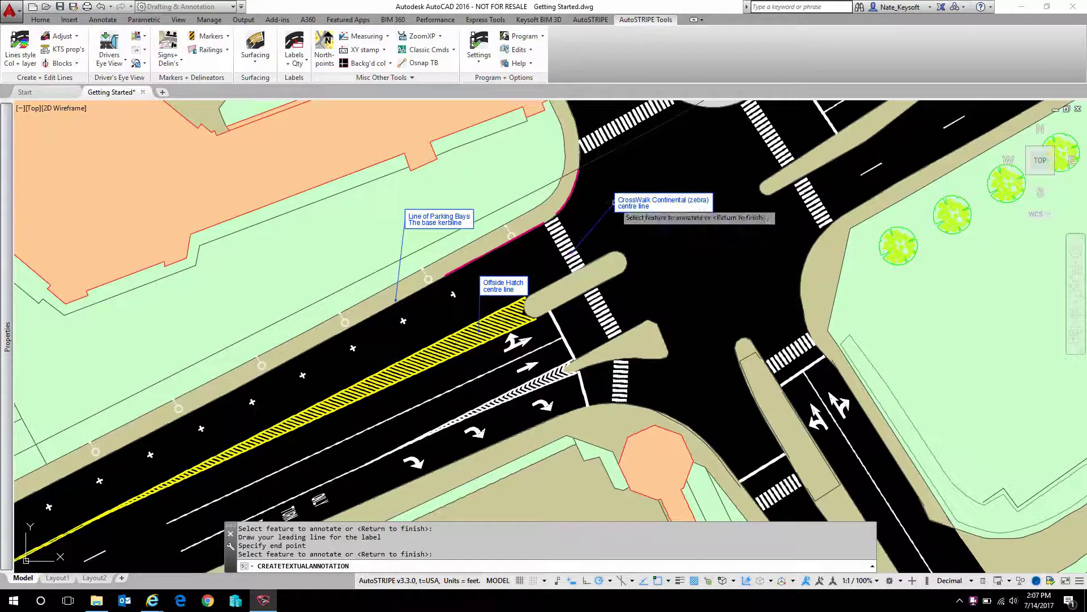
pyautogui.moveTo(586, 319); pyautogui.dragTo(440, 195, button='middle')
pyautogui.scroll(2, 441, 195)
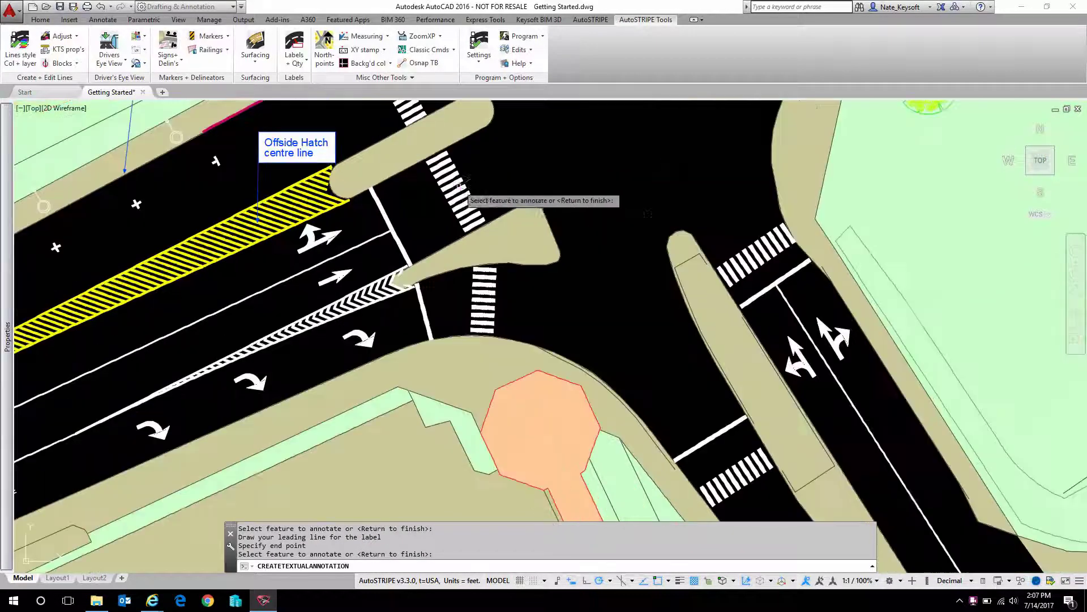
pyautogui.click(459, 186)
pyautogui.click(538, 140)
pyautogui.moveTo(538, 141); pyautogui.dragTo(561, 292, button='middle')
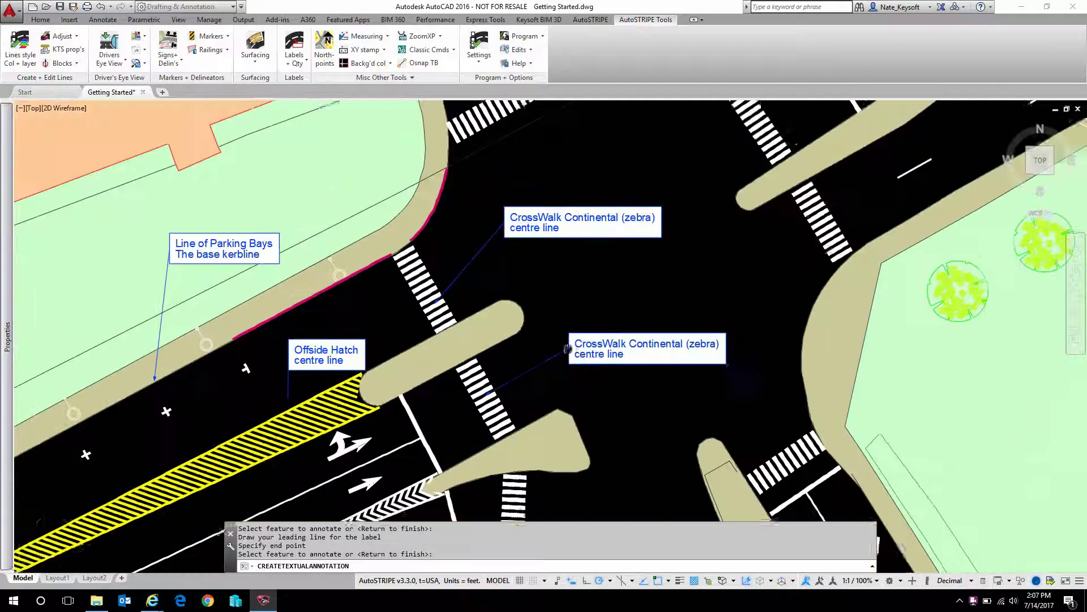
pyautogui.scroll(1, 562, 292)
pyautogui.press('Return')
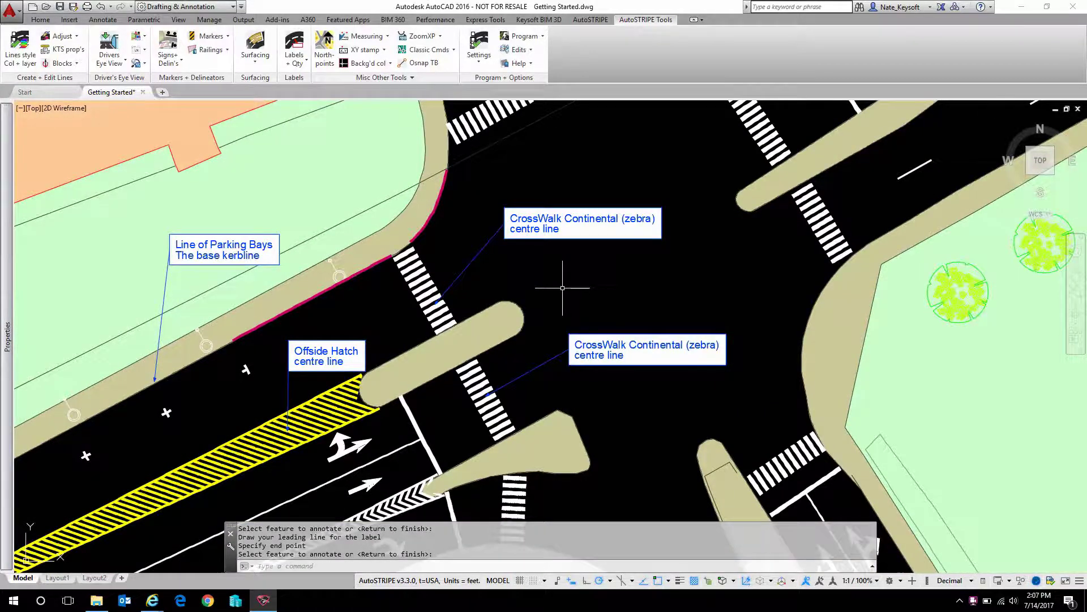
pyautogui.moveTo(547, 289); pyautogui.dragTo(627, 271, button='middle')
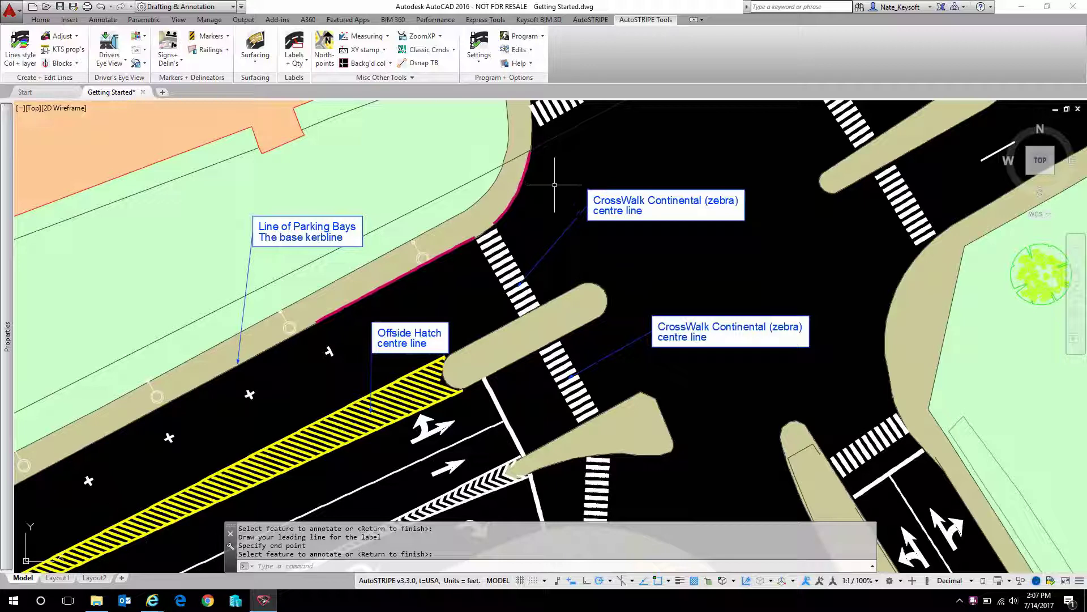
# - Open Edit Label Descriptions, collapse the 3D Furniture, 3D sign, Arrow Symbols and Barrier Rails groups, and browse
pyautogui.click(307, 60)
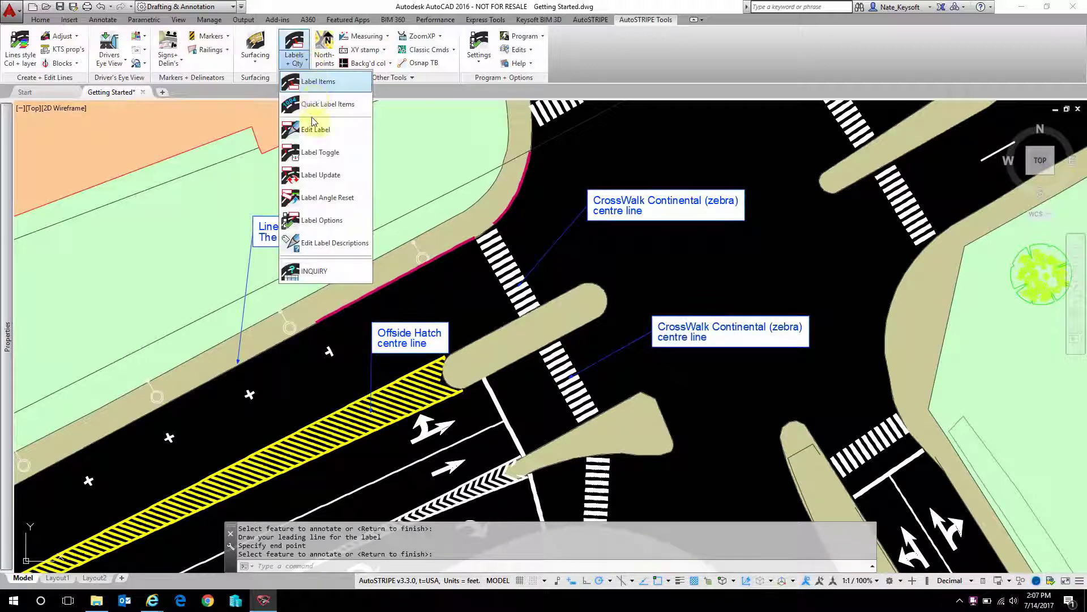
pyautogui.click(334, 244)
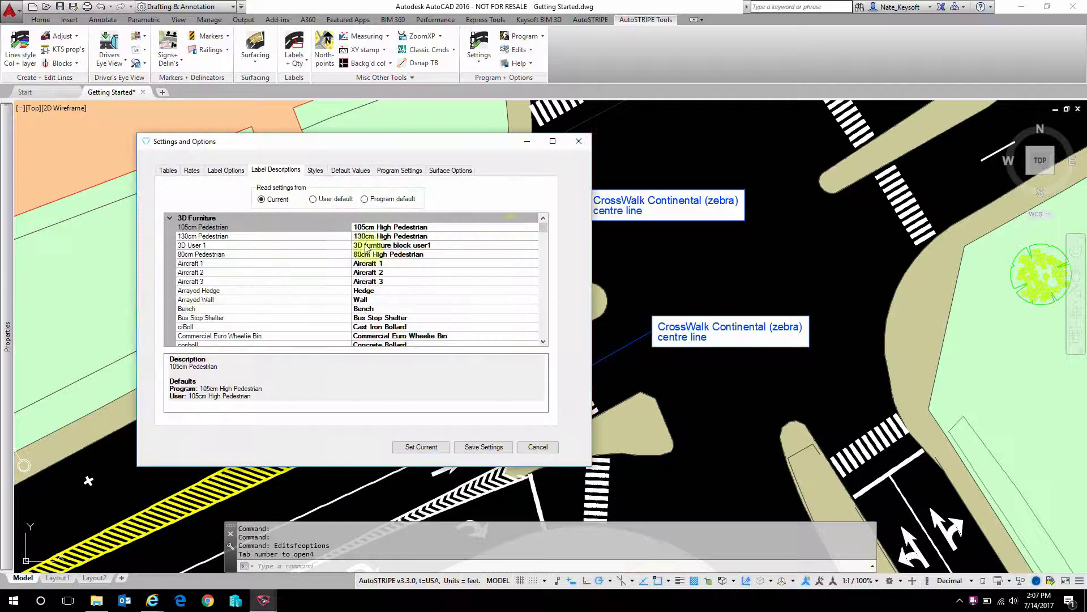
pyautogui.click(168, 218)
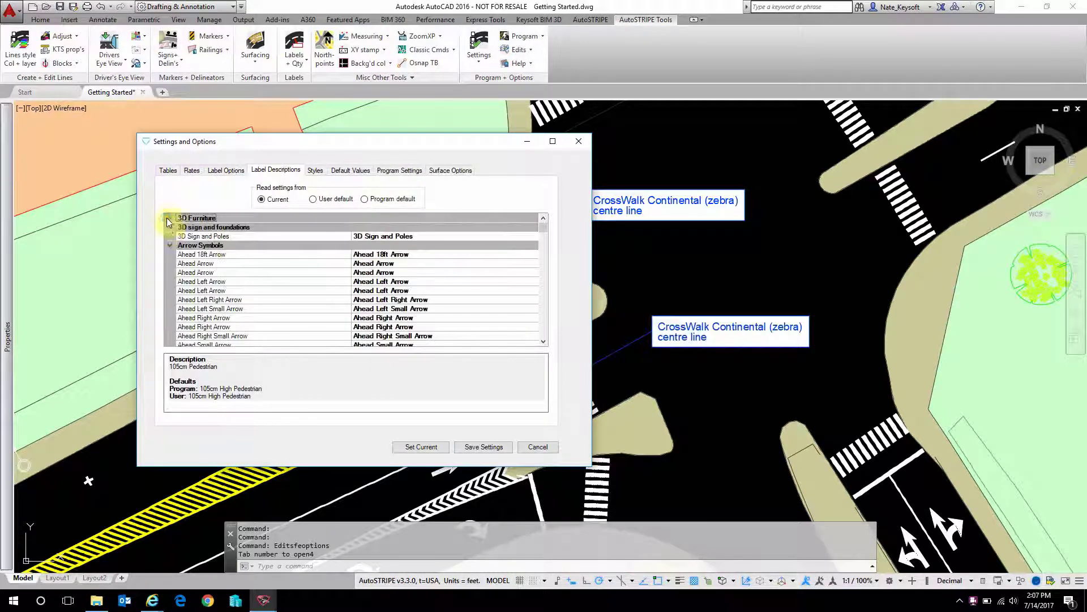
pyautogui.click(169, 227)
pyautogui.click(169, 235)
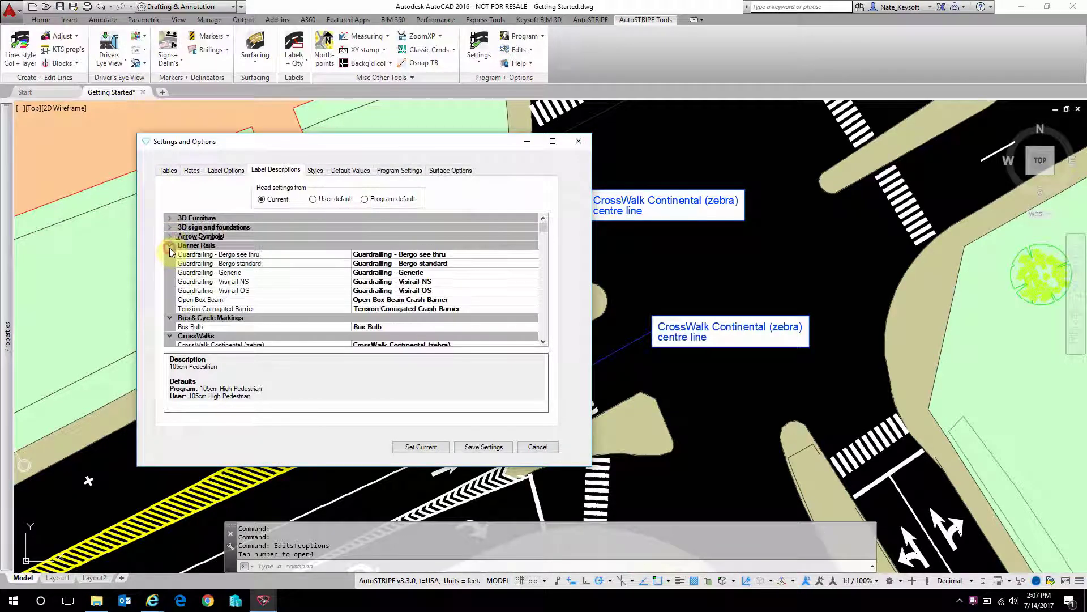
pyautogui.click(168, 246)
pyautogui.moveTo(543, 228); pyautogui.dragTo(542, 275)
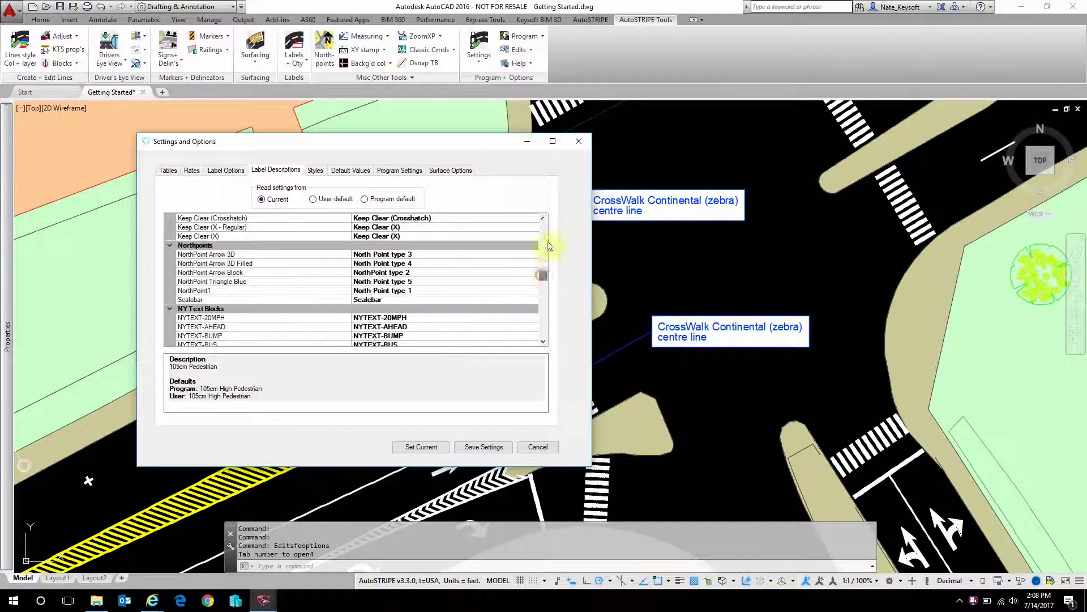
# - Close the settings without saving and open the upper zebra crossing label's properties
pyautogui.click(538, 447)
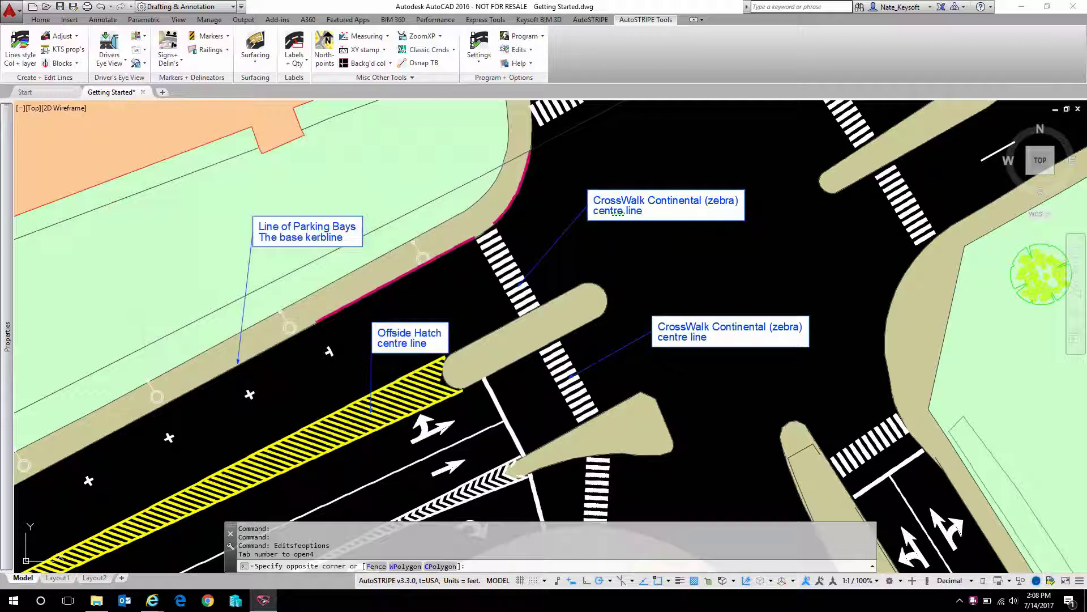
pyautogui.click(612, 212)
pyautogui.press('Escape')
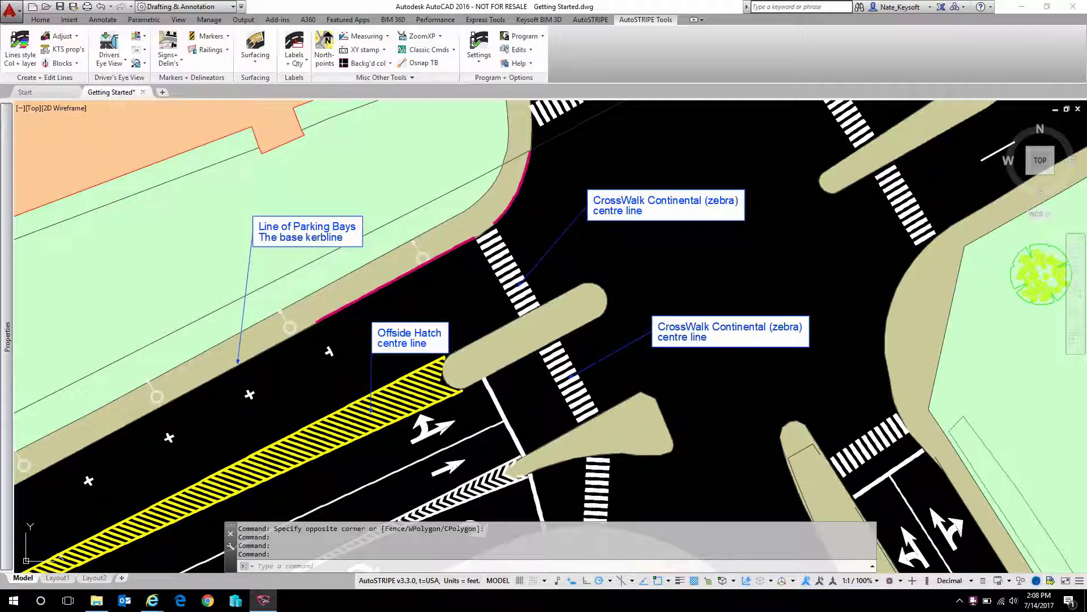
pyautogui.click(614, 221)
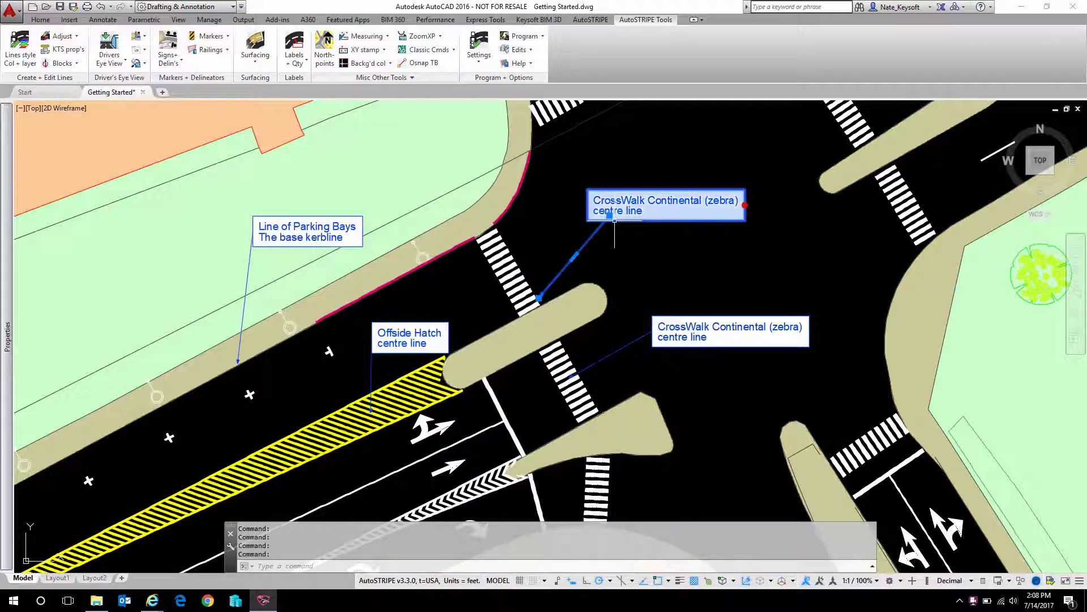
pyautogui.doubleClick(617, 215)
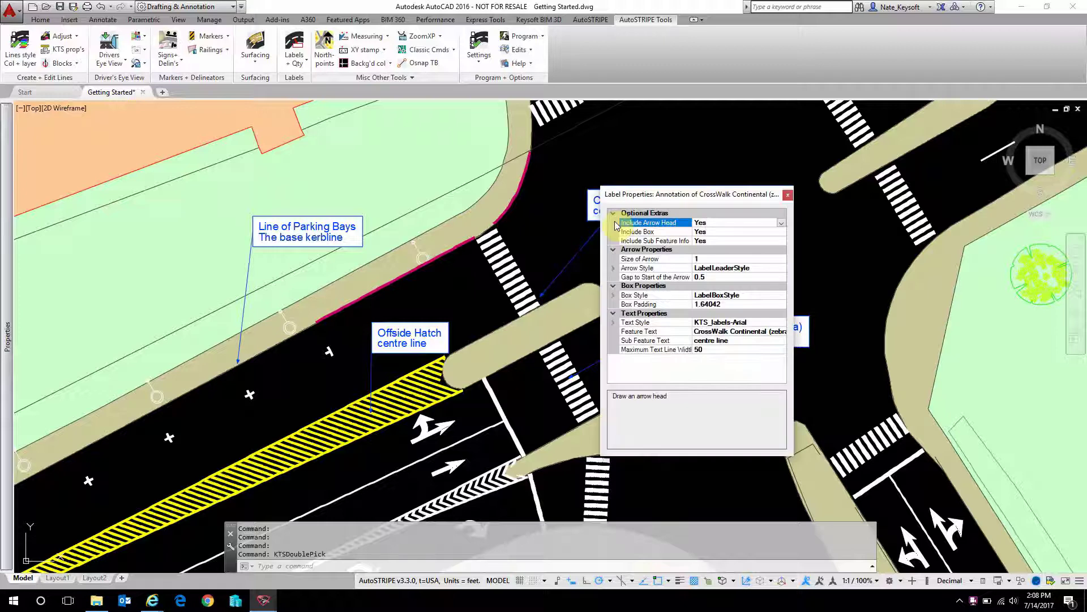
# - Set Include Arrow Head, Include Box and Include Sub Feature Info to Yes and apply
pyautogui.moveTo(669, 208); pyautogui.dragTo(829, 150)
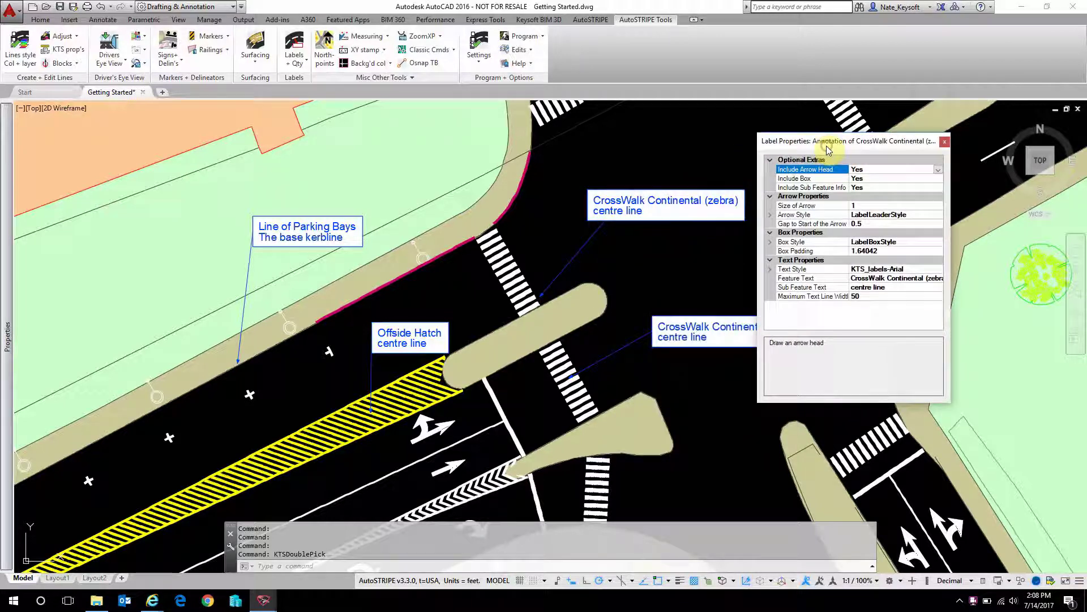
pyautogui.click(938, 170)
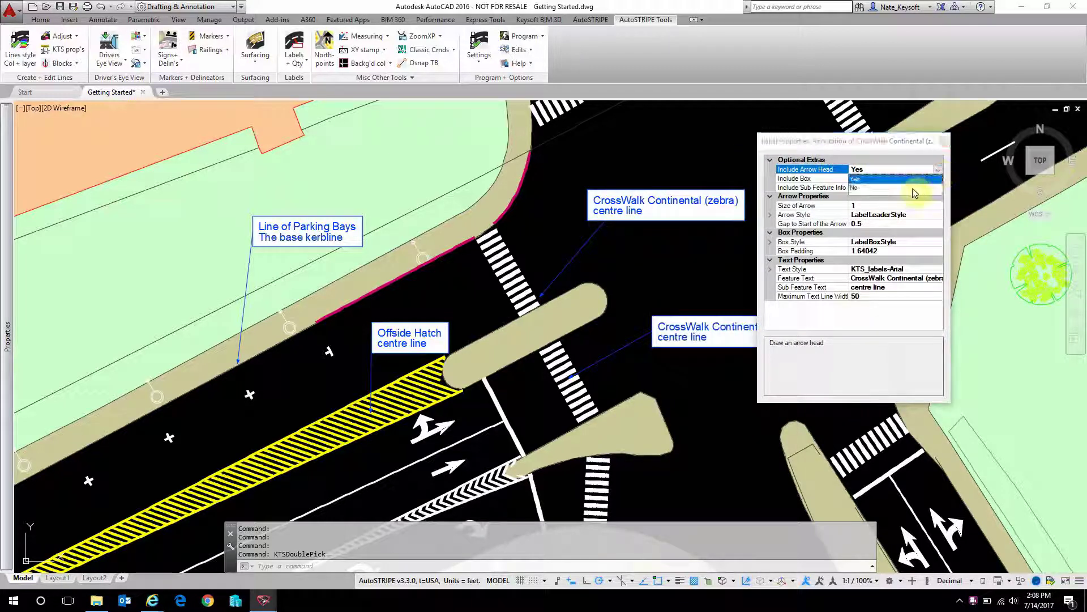
pyautogui.click(939, 170)
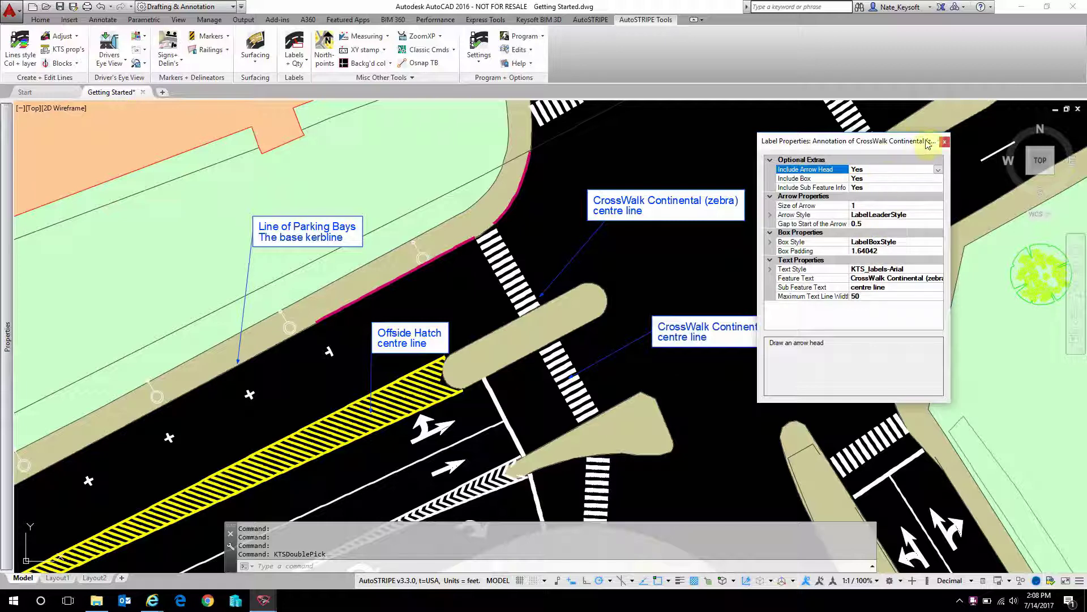
pyautogui.click(945, 144)
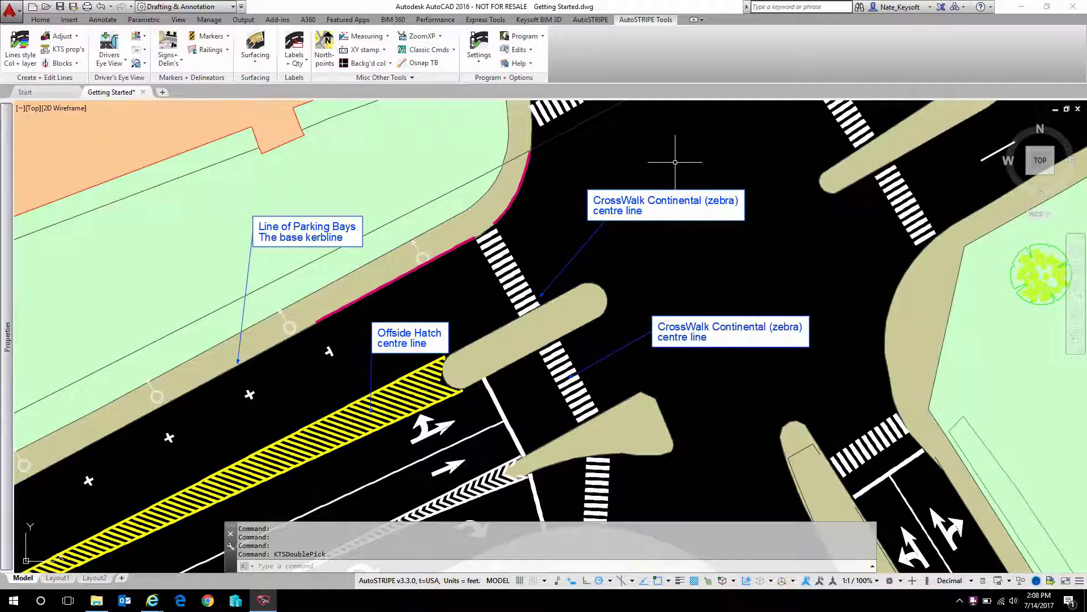
# - Generate an INQUIRY with Default contractor pricing and the inquiry date included
pyautogui.click(630, 130)
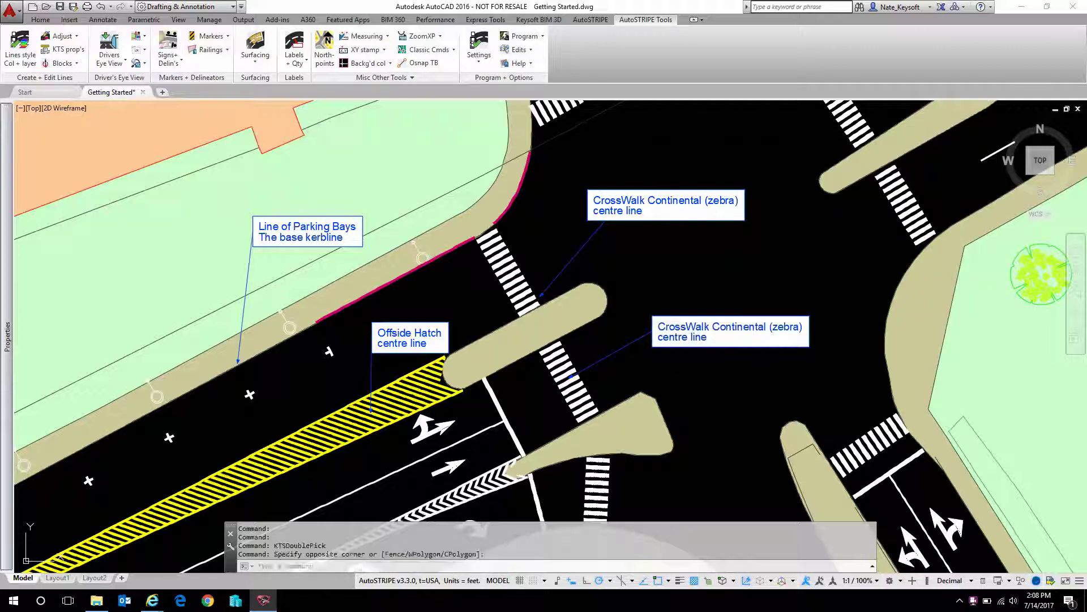
pyautogui.click(295, 63)
pyautogui.click(315, 269)
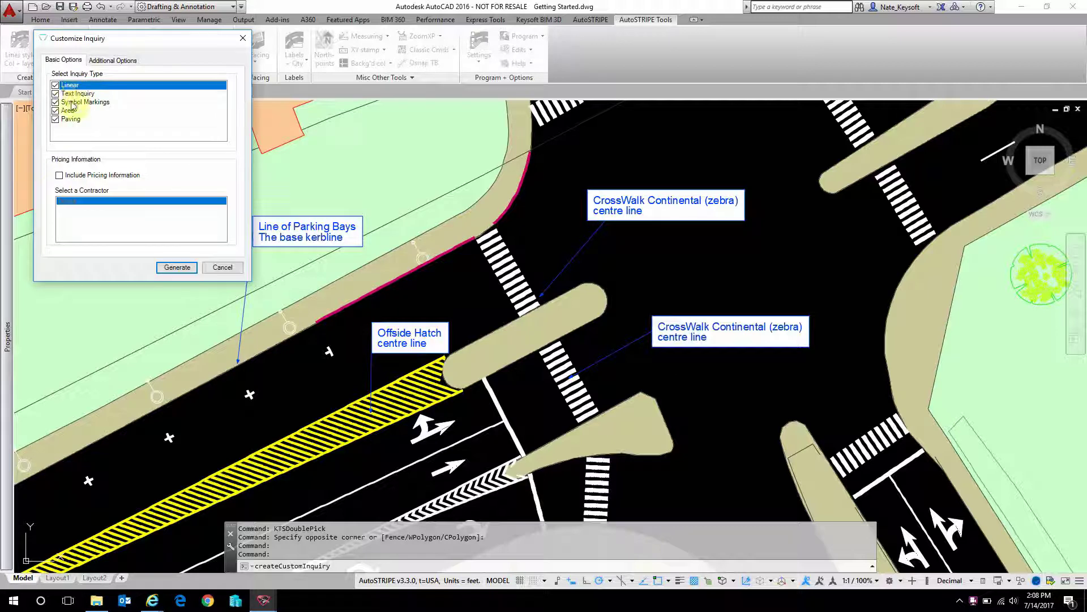
pyautogui.click(60, 175)
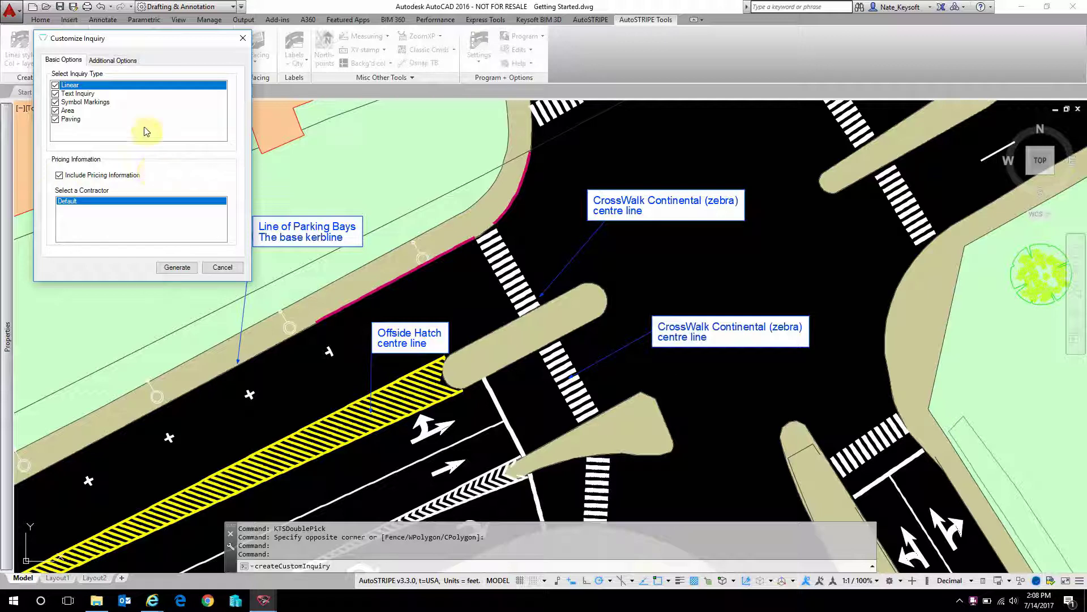
pyautogui.click(113, 61)
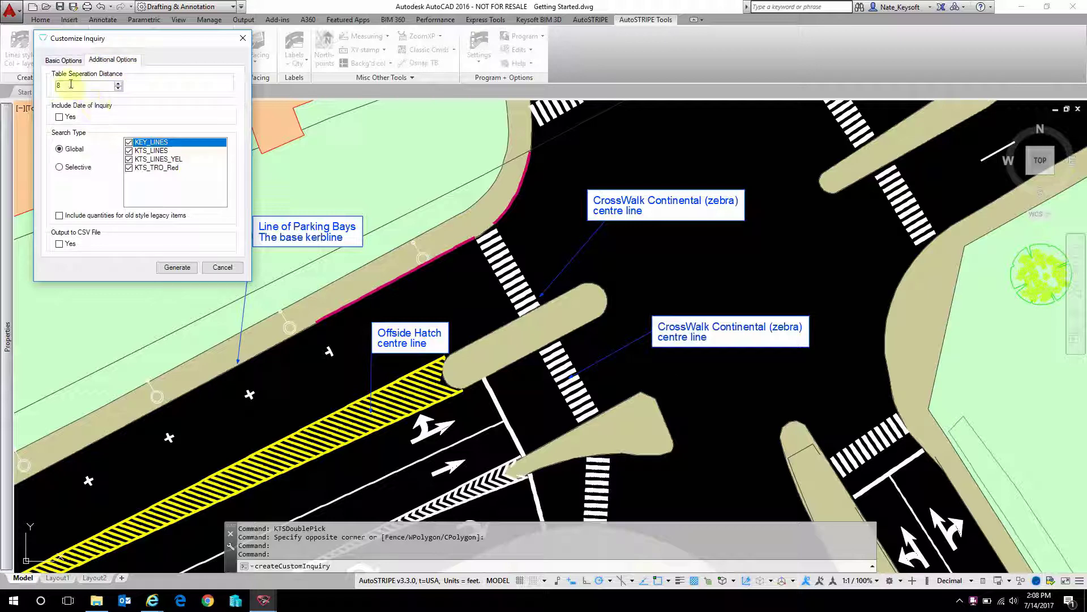
pyautogui.click(60, 117)
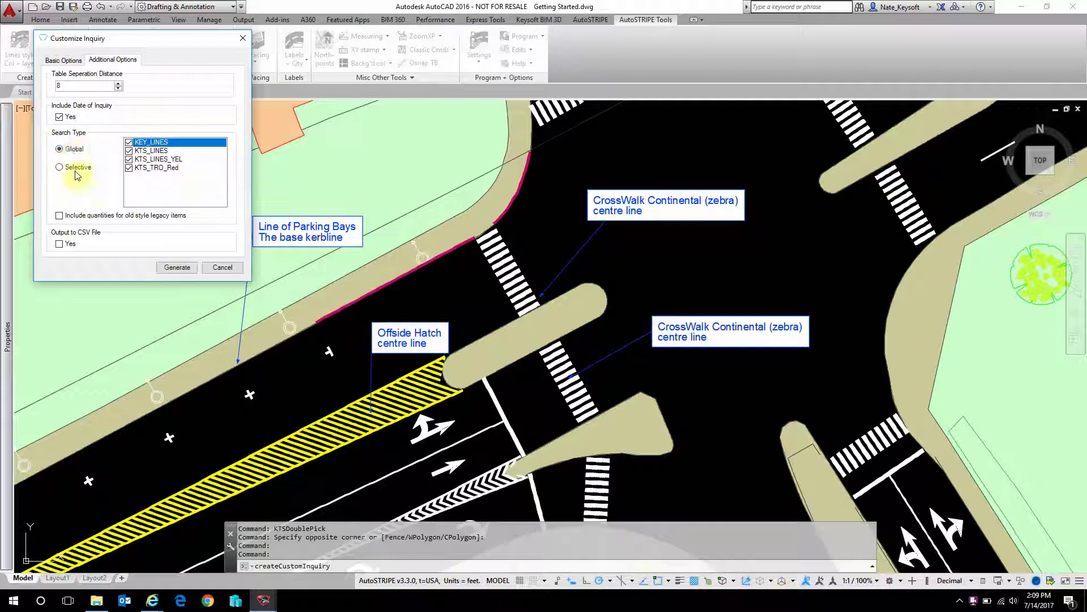
pyautogui.click(177, 267)
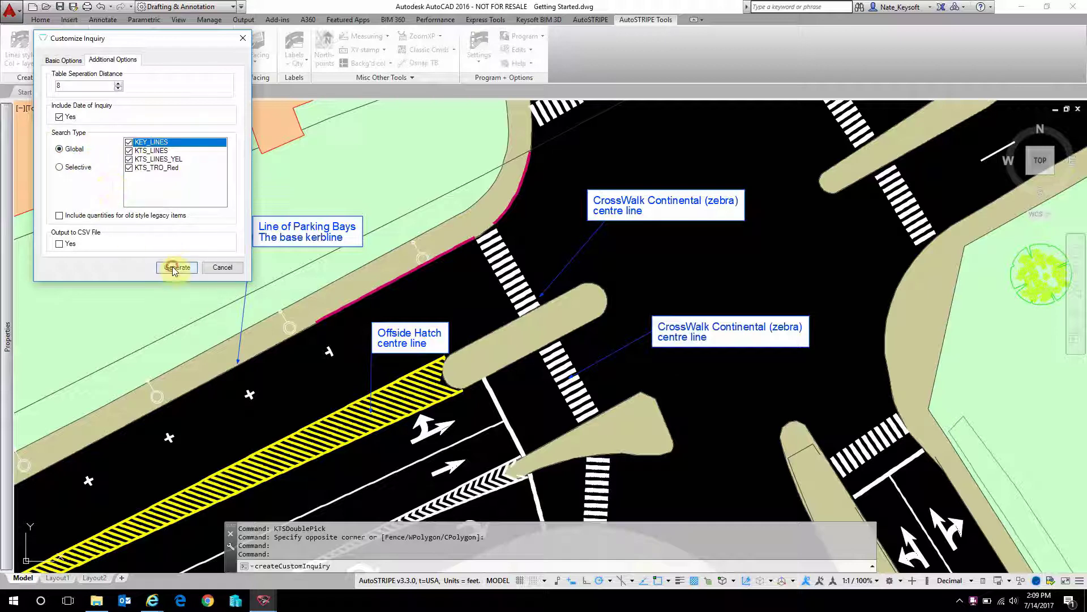
# - Place the quantity table group in empty space beside the town map
pyautogui.scroll(-6, 474, 250)
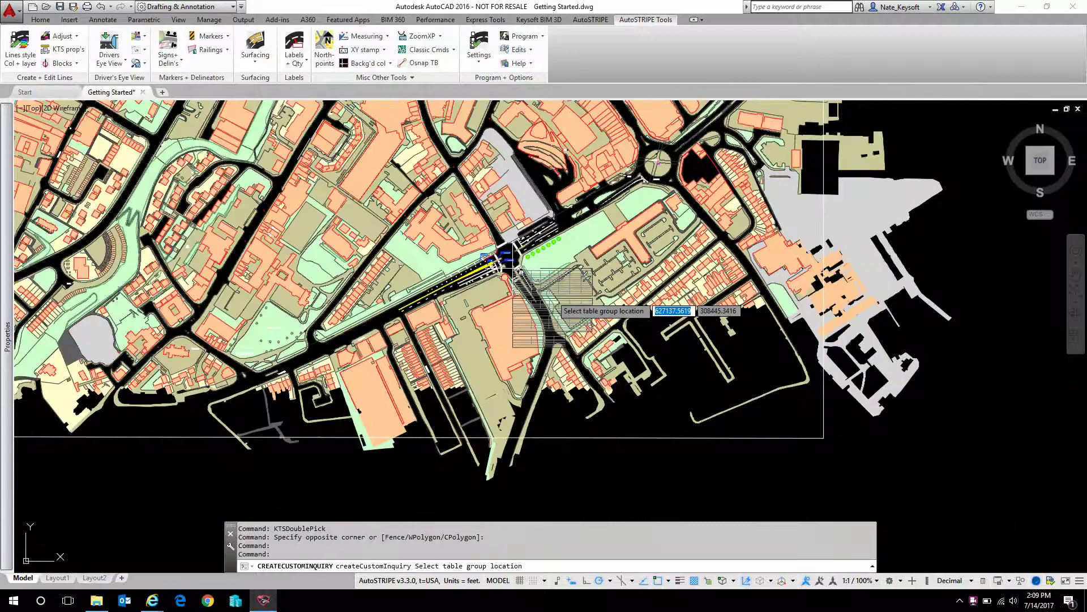
pyautogui.moveTo(514, 270)
pyautogui.mouseDown(button='middle')
pyautogui.moveTo(165, 95)
pyautogui.moveTo(132, 66)
pyautogui.mouseUp(button='middle')
pyautogui.click(392, 295)
pyautogui.scroll(6, 433, 325)
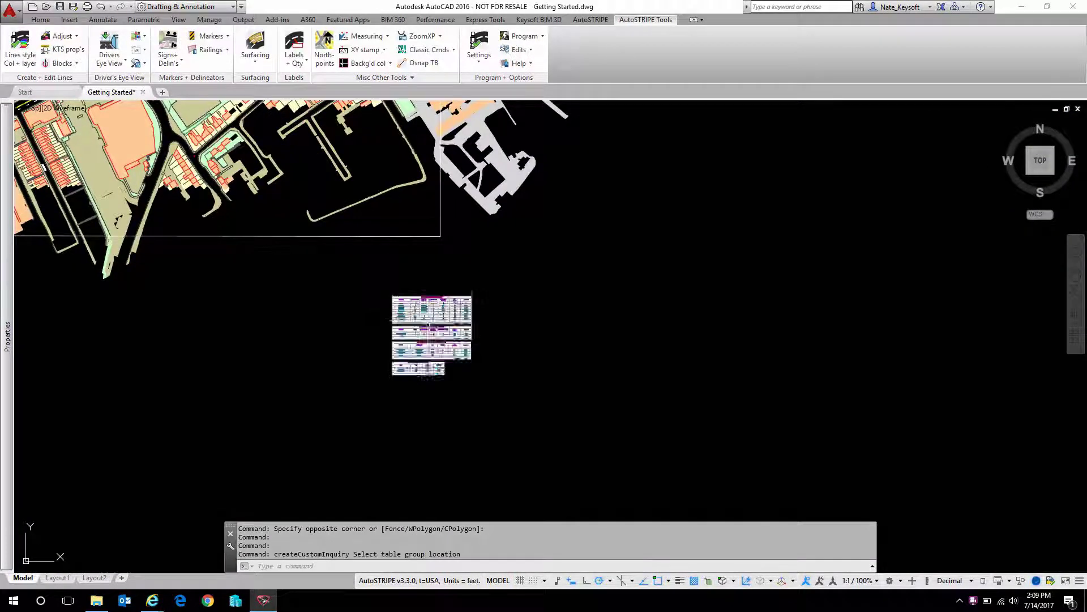
pyautogui.scroll(2, 325, 267)
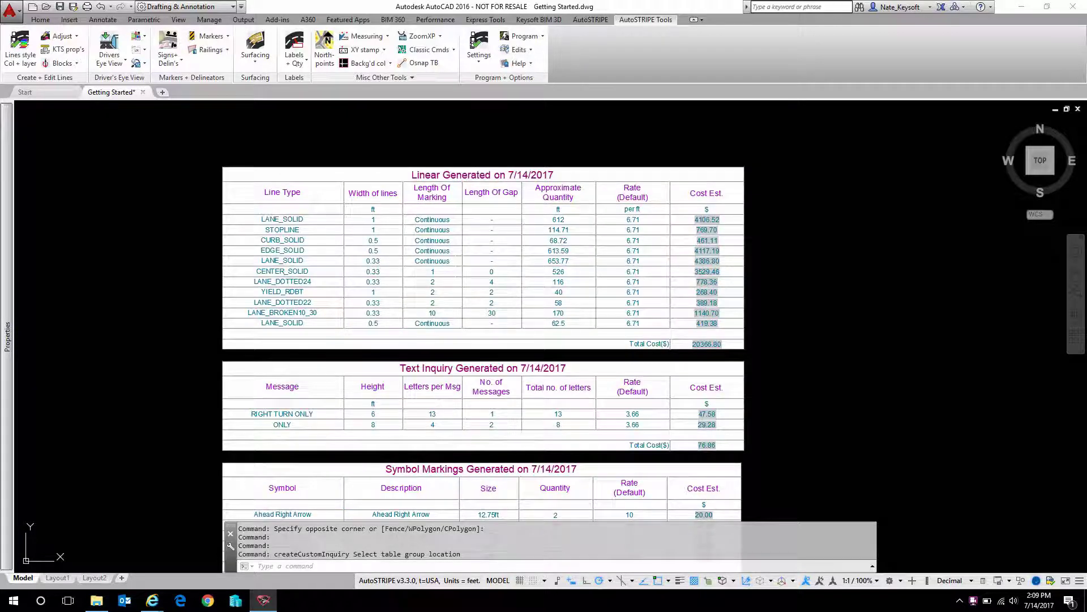
# - Review the Symbol Markings, Area and Linear tables, the linear total being 20366.80
pyautogui.moveTo(499, 315); pyautogui.dragTo(488, 266, button='middle')
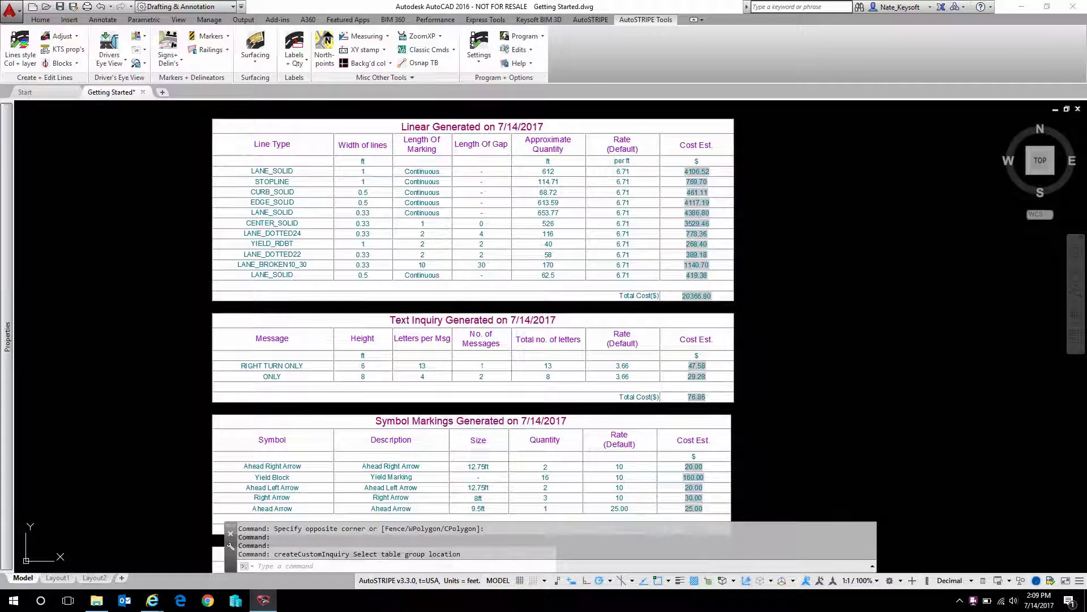
pyautogui.moveTo(482, 370); pyautogui.dragTo(473, 238, button='middle')
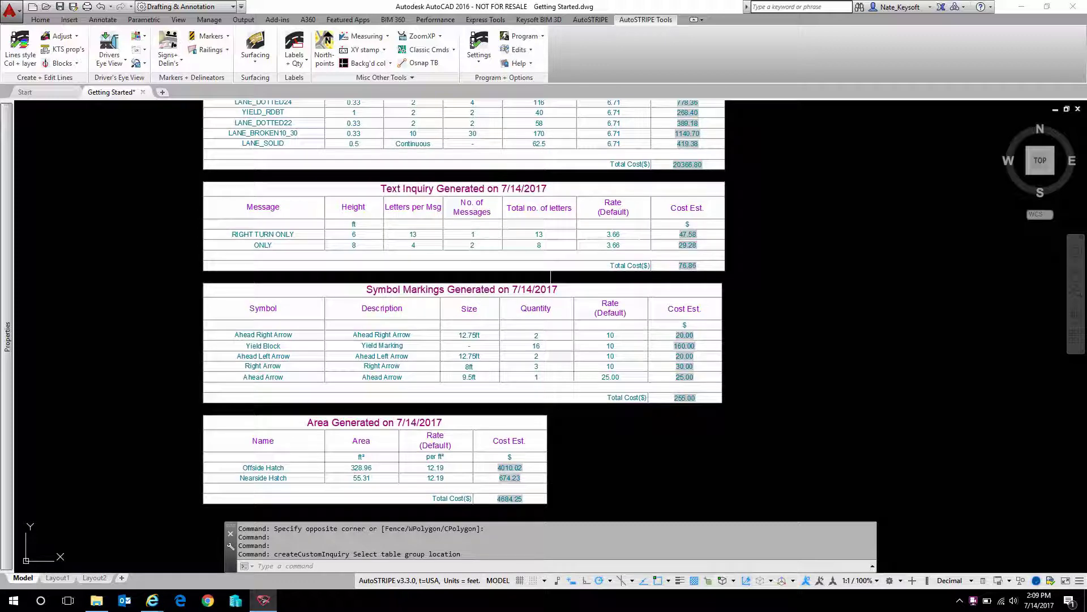
pyautogui.scroll(2, 439, 384)
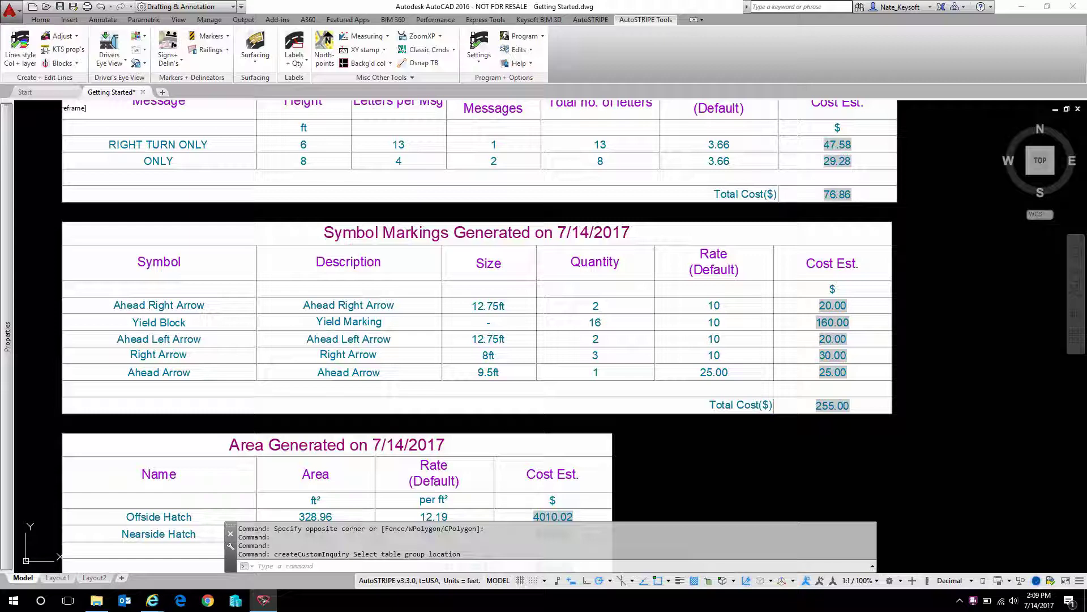
pyautogui.moveTo(546, 376); pyautogui.dragTo(531, 241, button='middle')
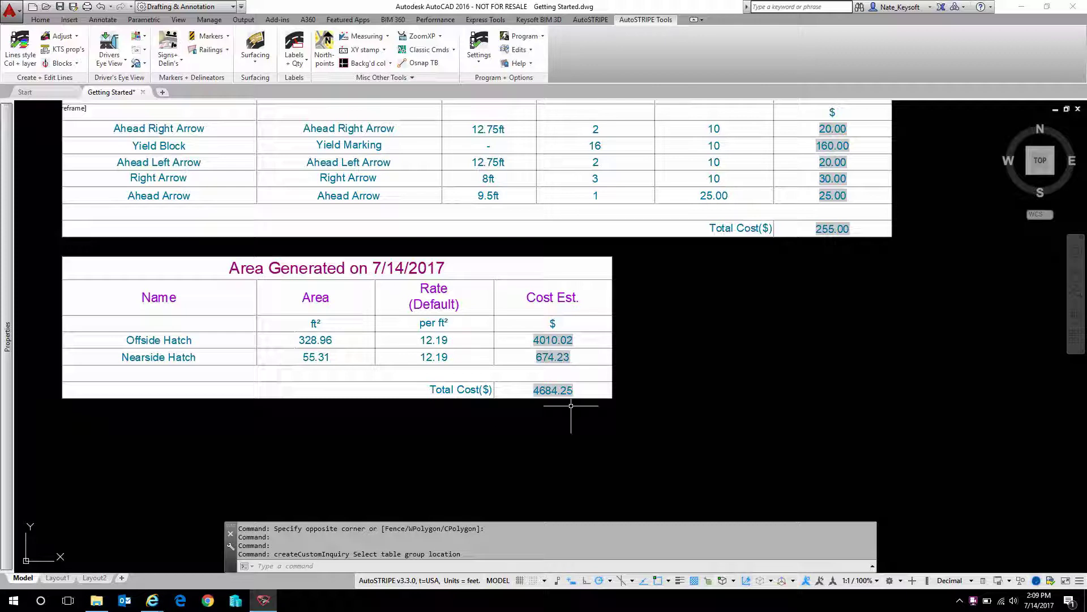
pyautogui.scroll(-4, 652, 300)
pyautogui.moveTo(677, 279); pyautogui.dragTo(625, 387, button='middle')
pyautogui.scroll(5, 657, 141)
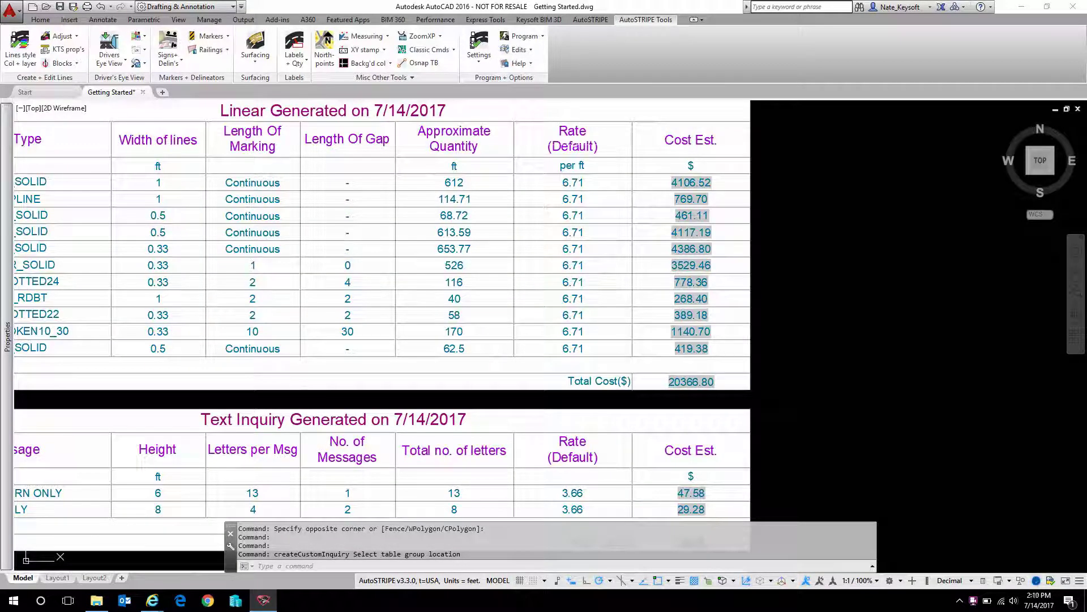
pyautogui.click(481, 60)
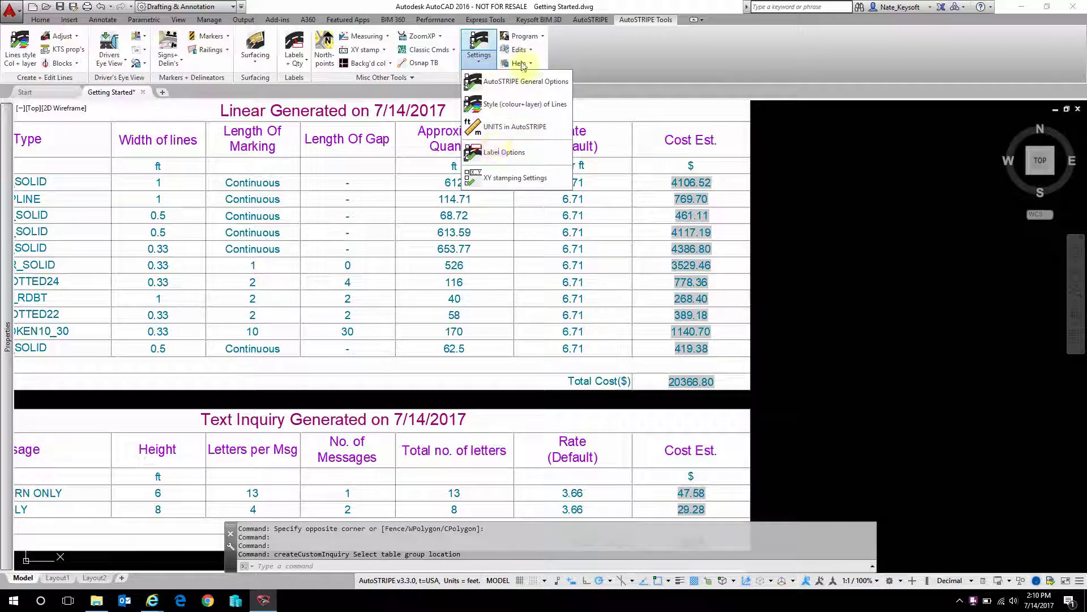
pyautogui.click(530, 38)
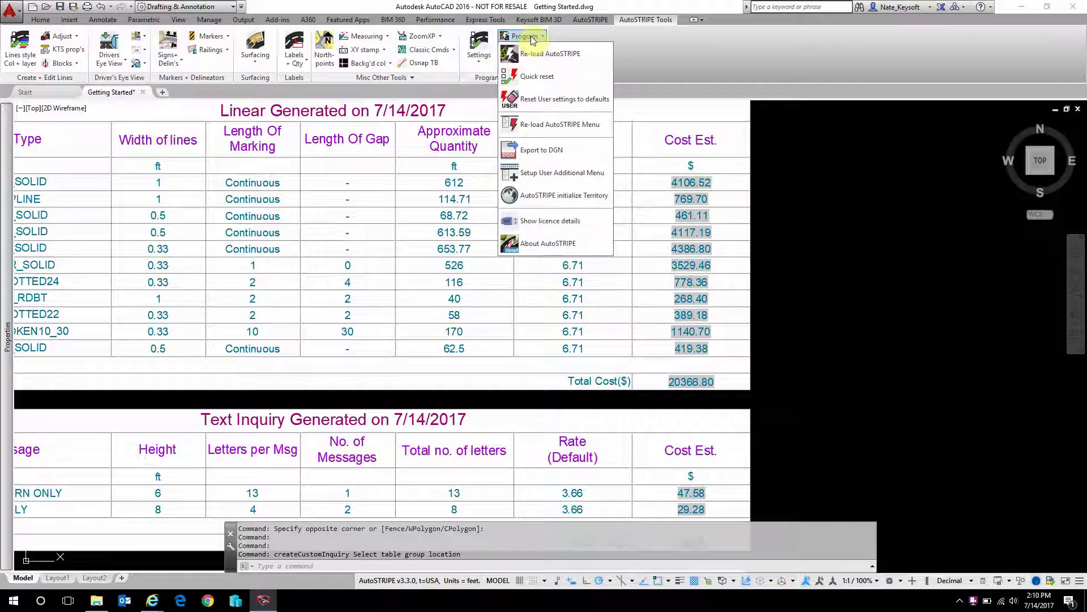
pyautogui.click(531, 38)
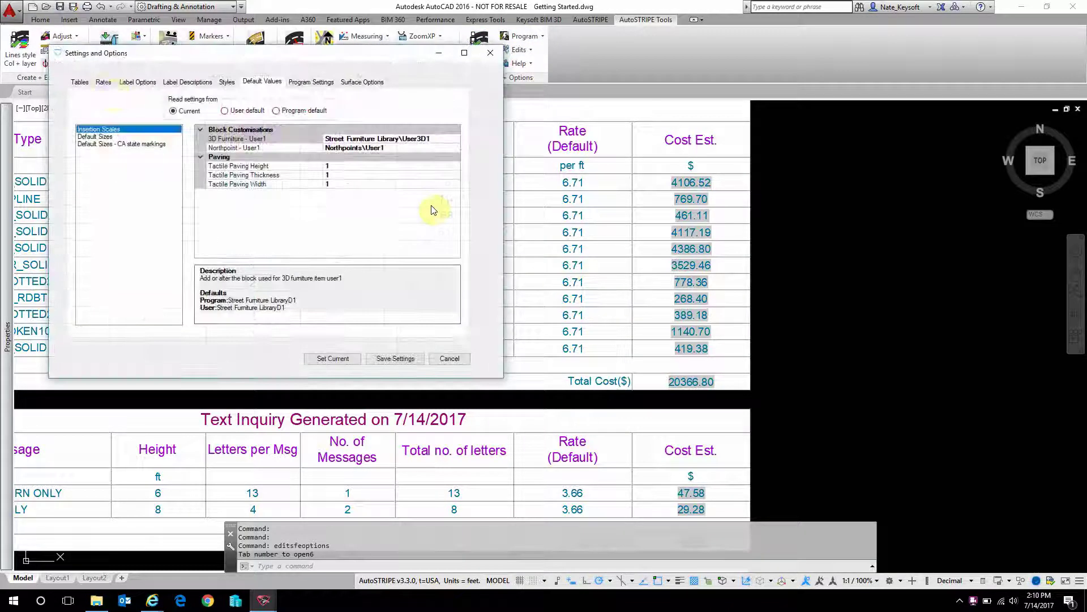
pyautogui.click(105, 83)
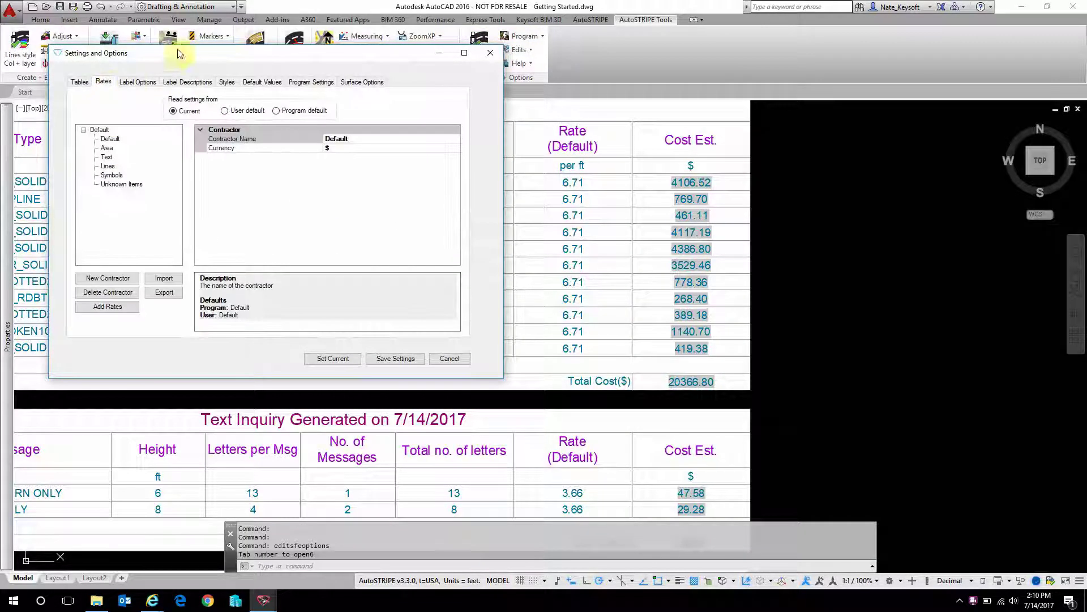
pyautogui.moveTo(179, 52); pyautogui.dragTo(235, 96)
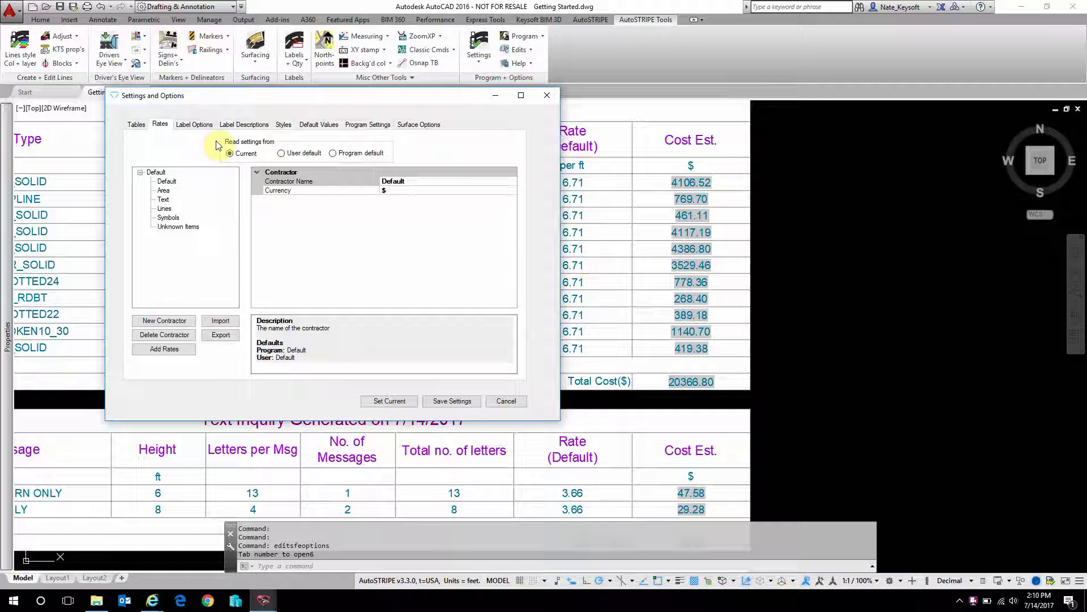
pyautogui.click(164, 190)
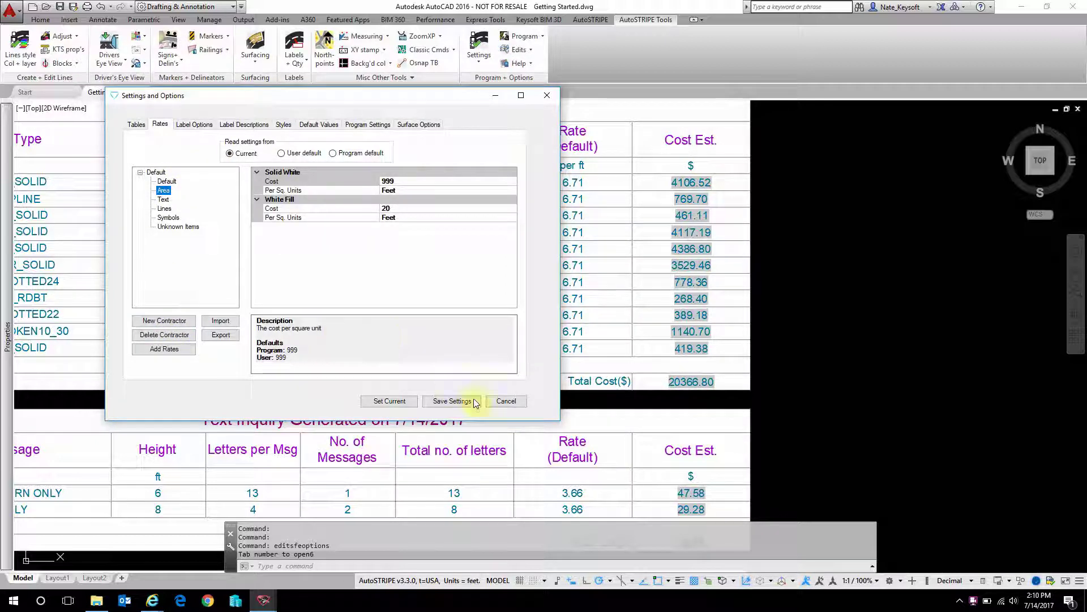
pyautogui.click(515, 404)
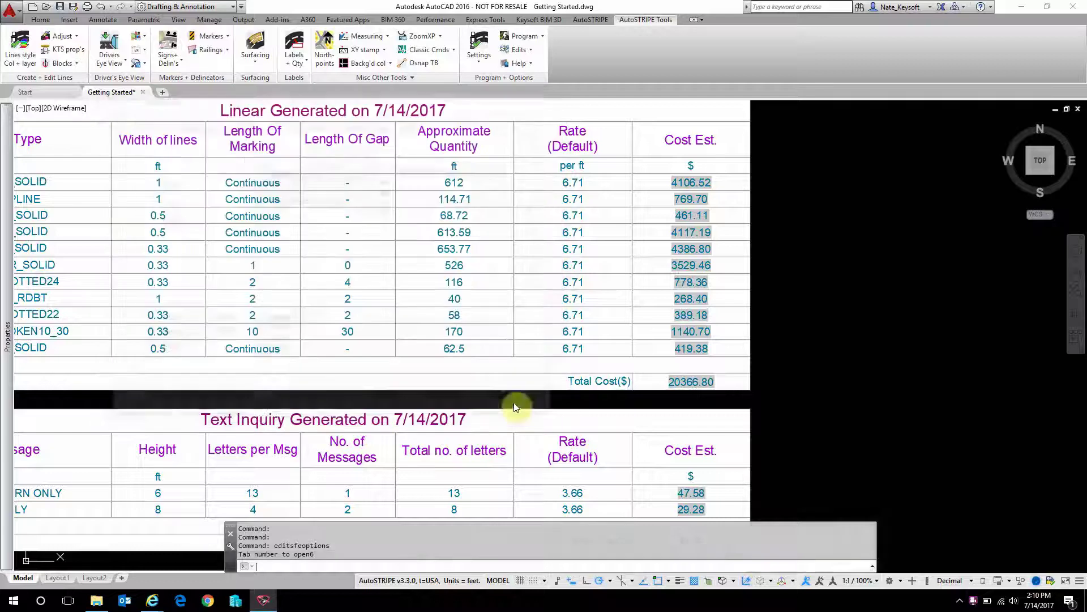
pyautogui.scroll(-5, 340, 184)
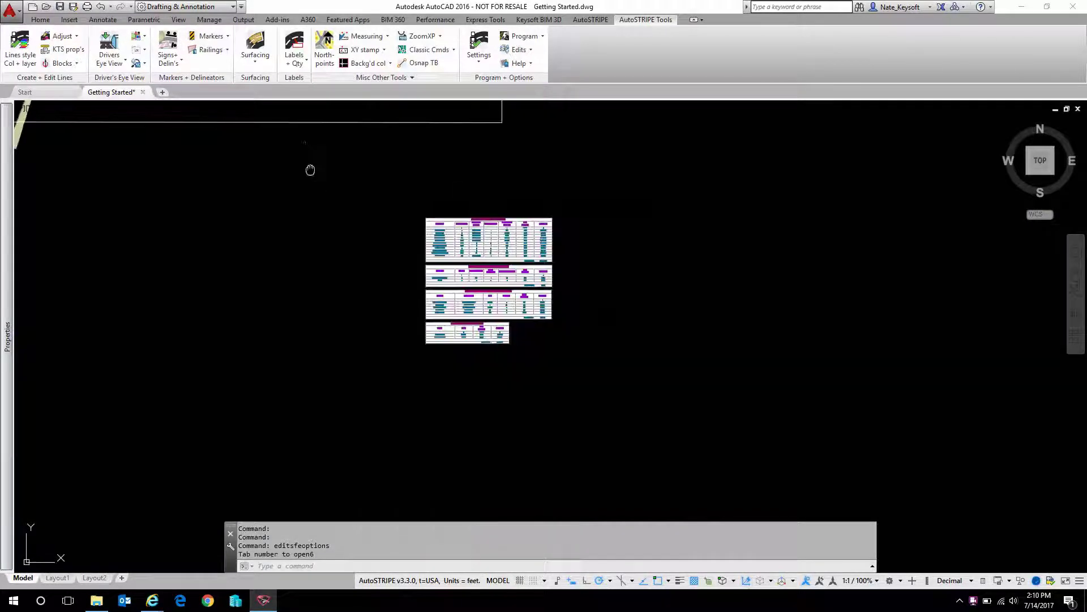
pyautogui.scroll(4, 459, 261)
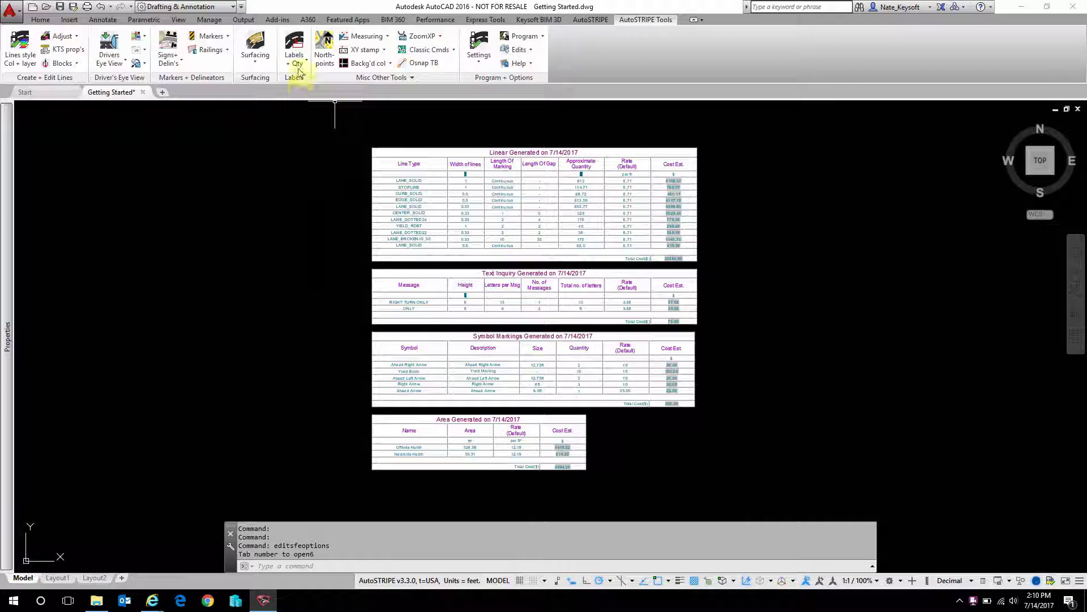
pyautogui.click(295, 58)
pyautogui.click(331, 274)
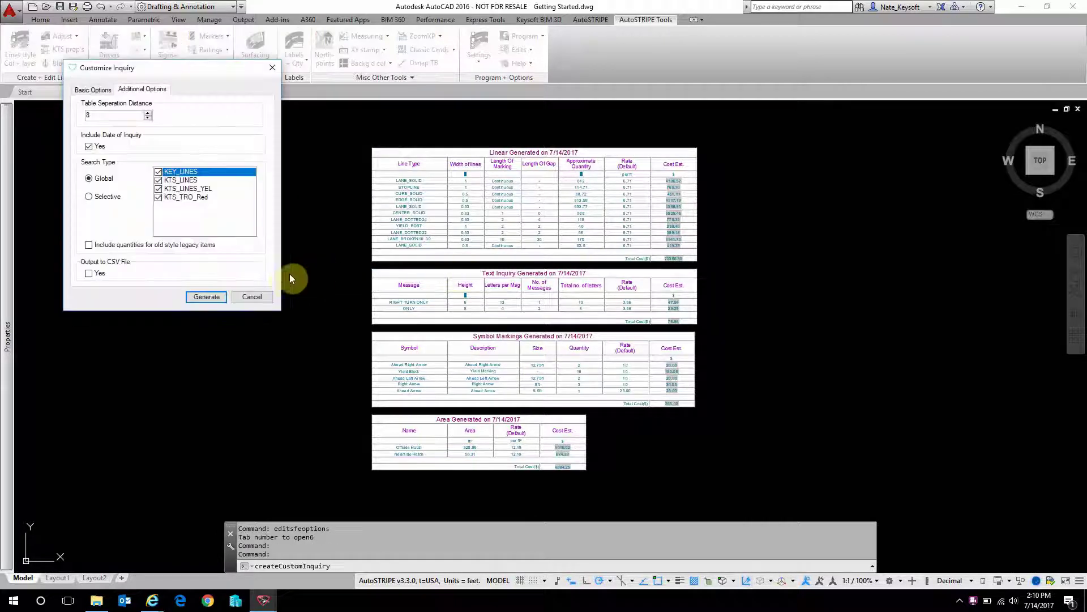
pyautogui.click(254, 298)
# - Pan and zoom back onto the labelled road intersection
pyautogui.scroll(-4, 362, 215)
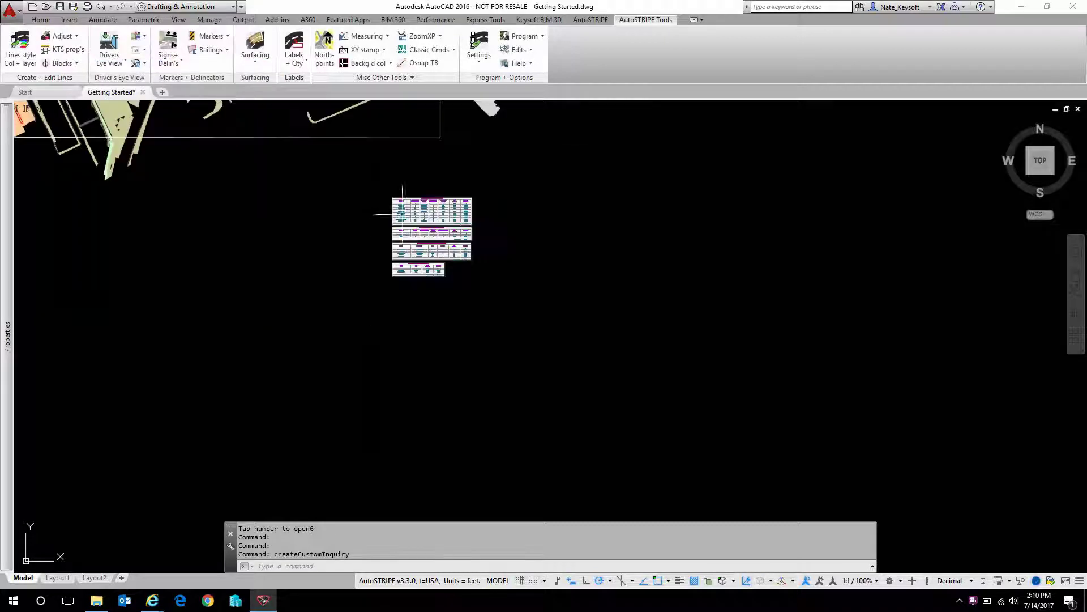
pyautogui.moveTo(344, 154); pyautogui.dragTo(592, 423, button='middle')
pyautogui.scroll(5, 368, 249)
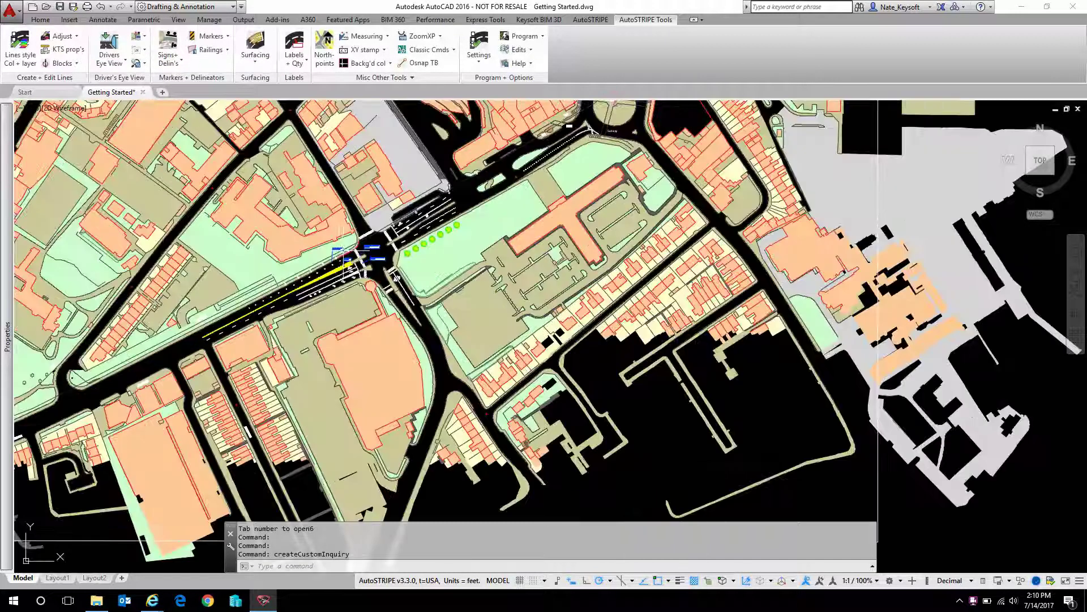